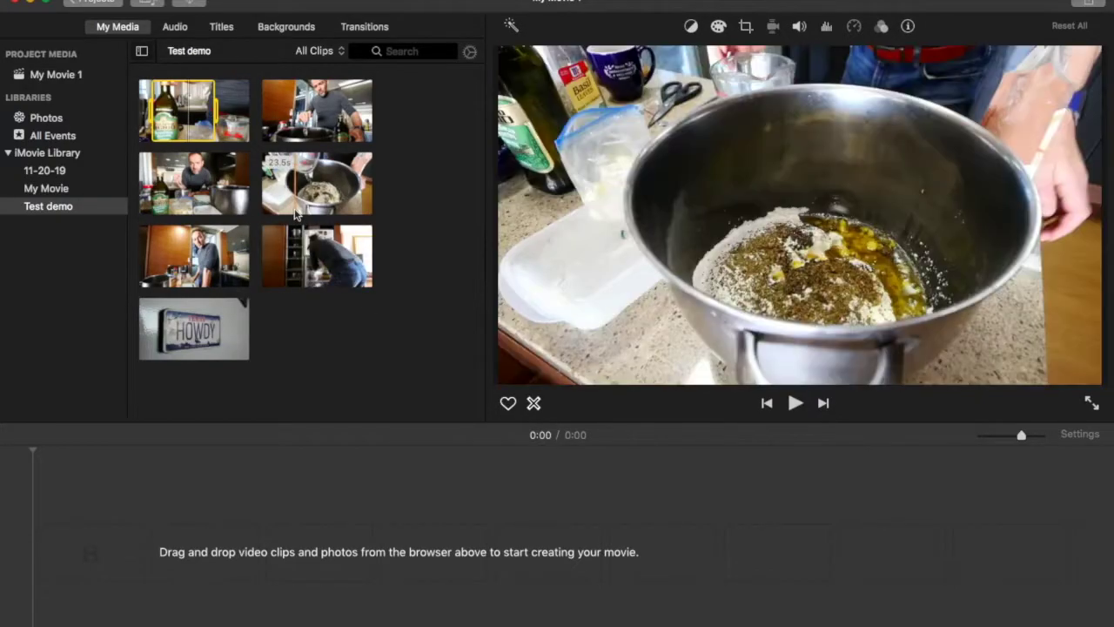
Step: Add the entire 43.5 s clip of the man behind the olive oil bottle to the empty timeline
click(174, 187)
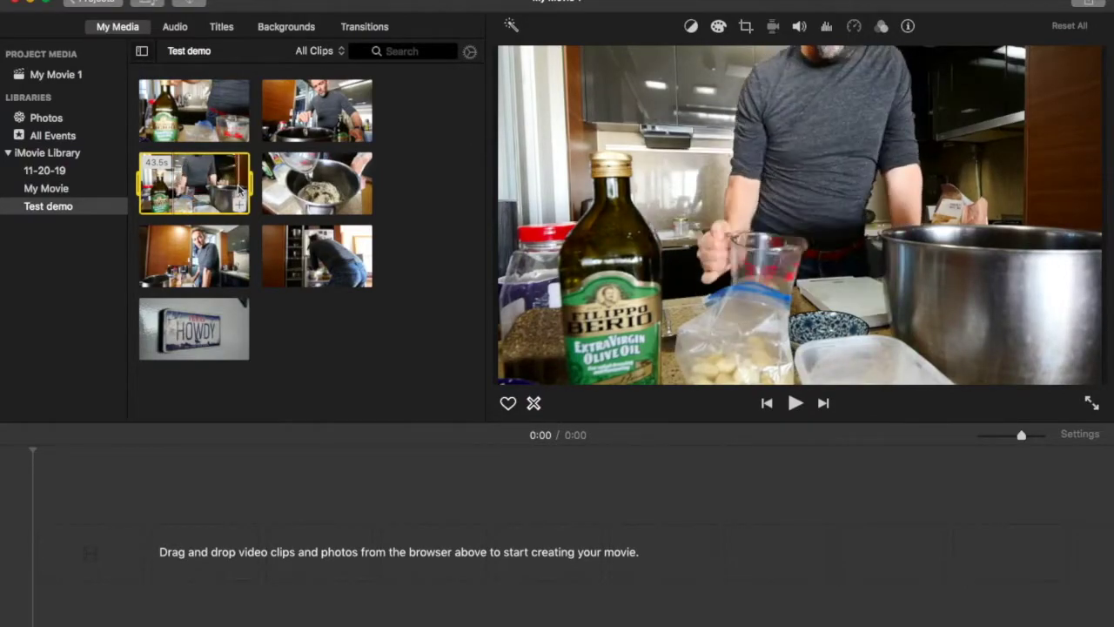
drag(240, 190, 53, 560)
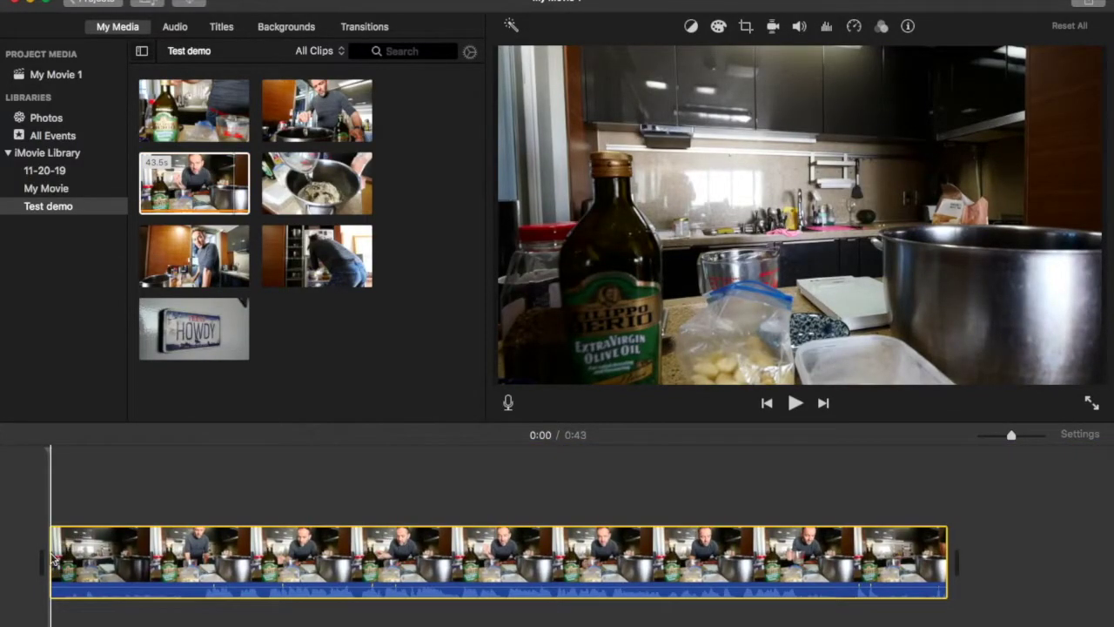
click(176, 209)
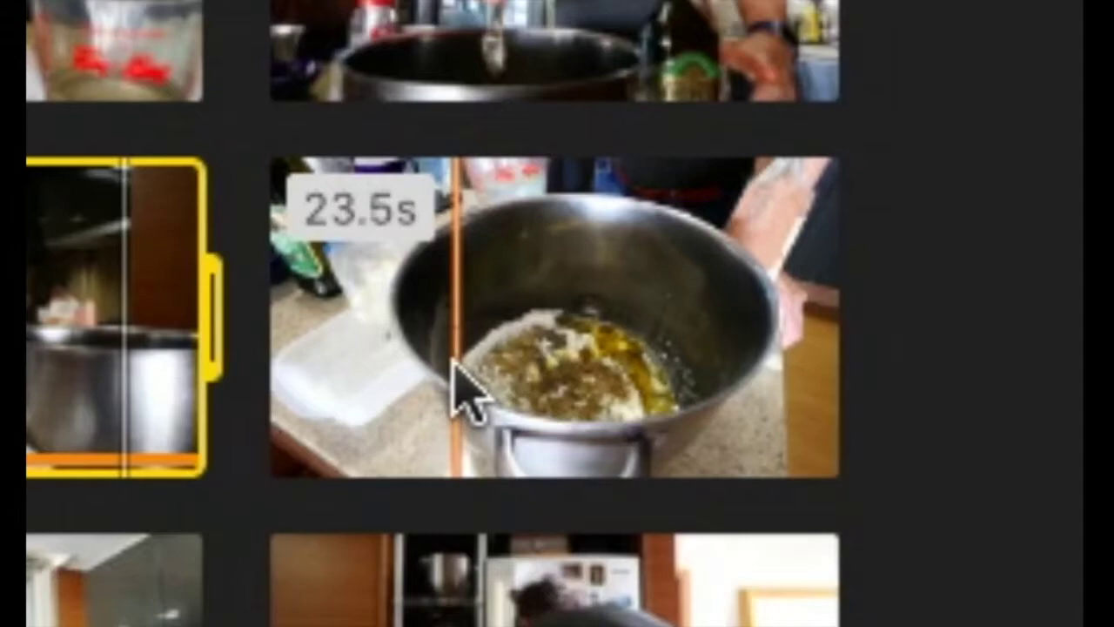
Step: Select about 7.6 s from the middle of the mixing bowl close-up and add it after the first timeline clip
click(453, 396)
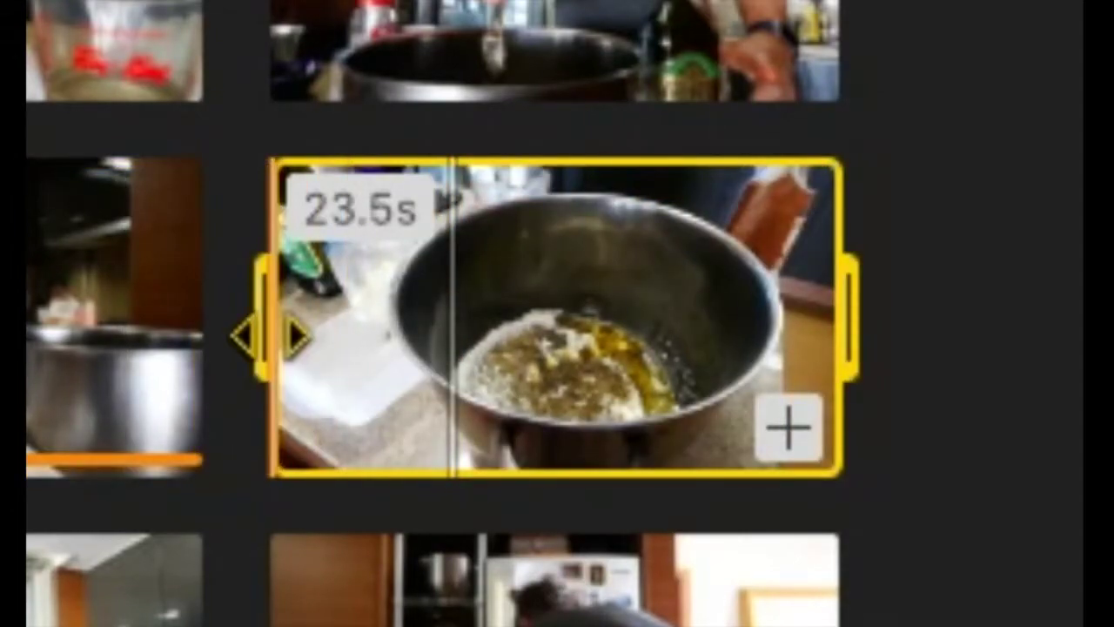
drag(265, 322, 453, 333)
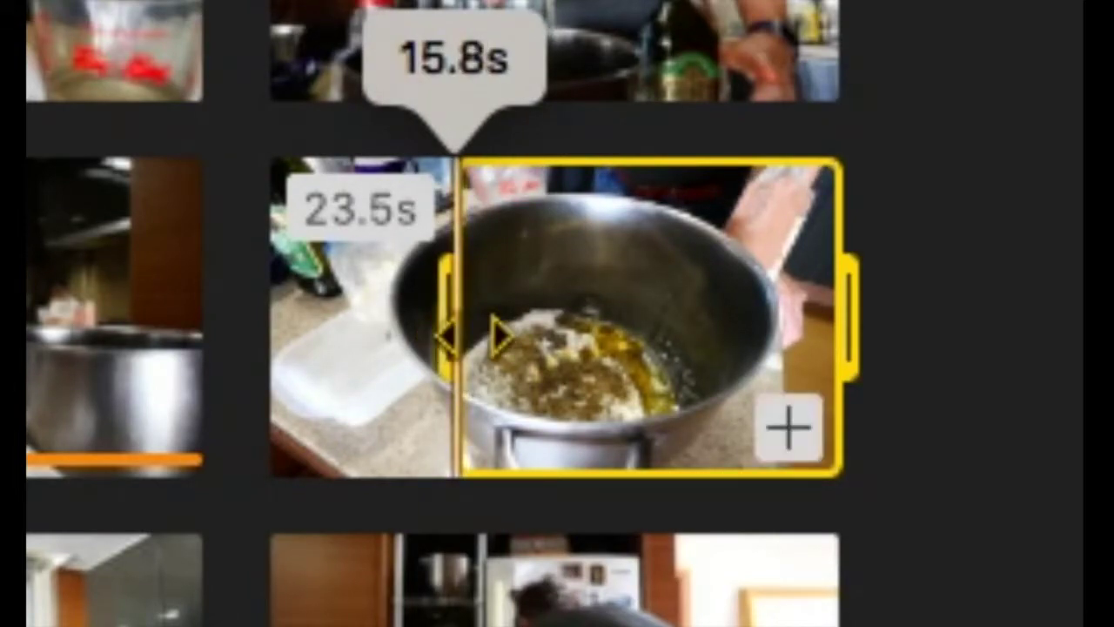
drag(815, 302, 643, 355)
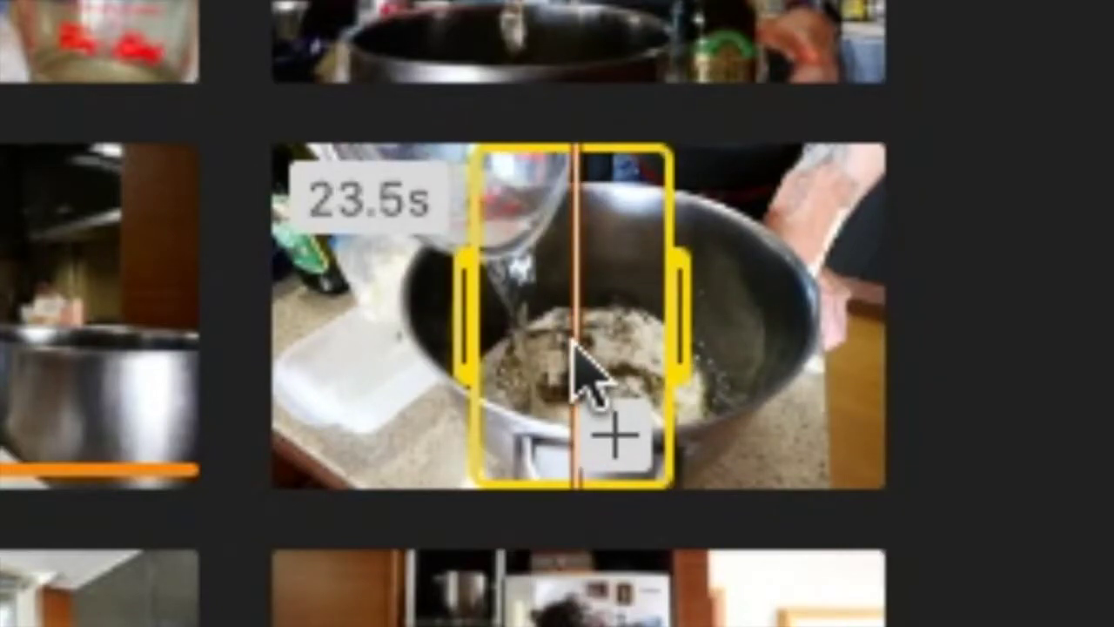
drag(585, 365, 962, 557)
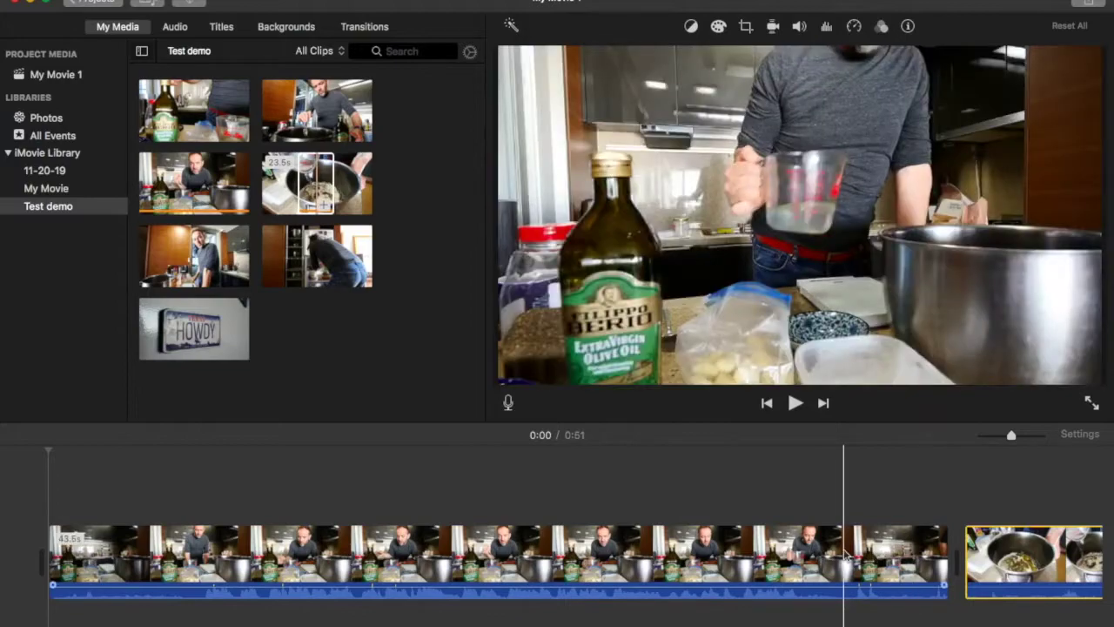
scroll(842, 554, right, 2)
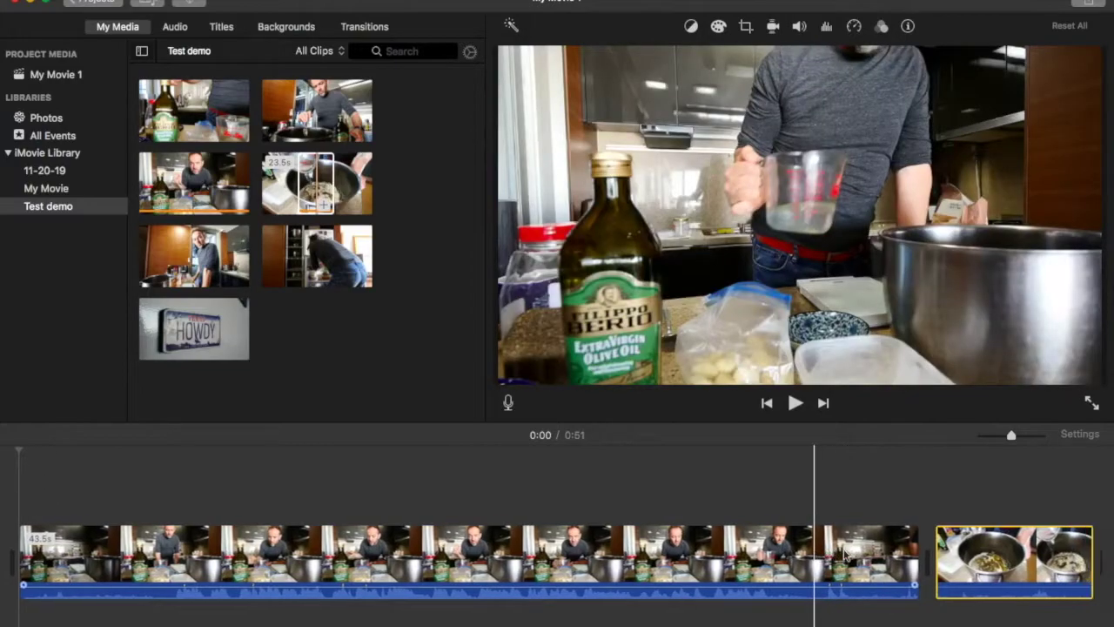
Step: Select about the last 24 s of the 37.0 s side-view kitchen clip and add it after the bowl clip
click(317, 183)
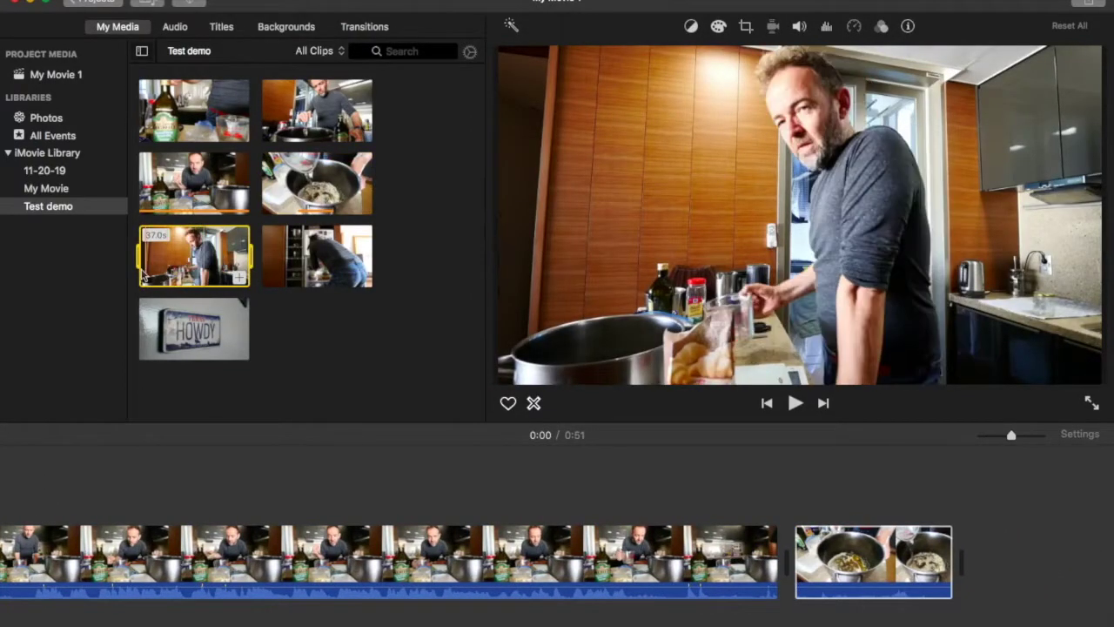
drag(140, 259, 187, 262)
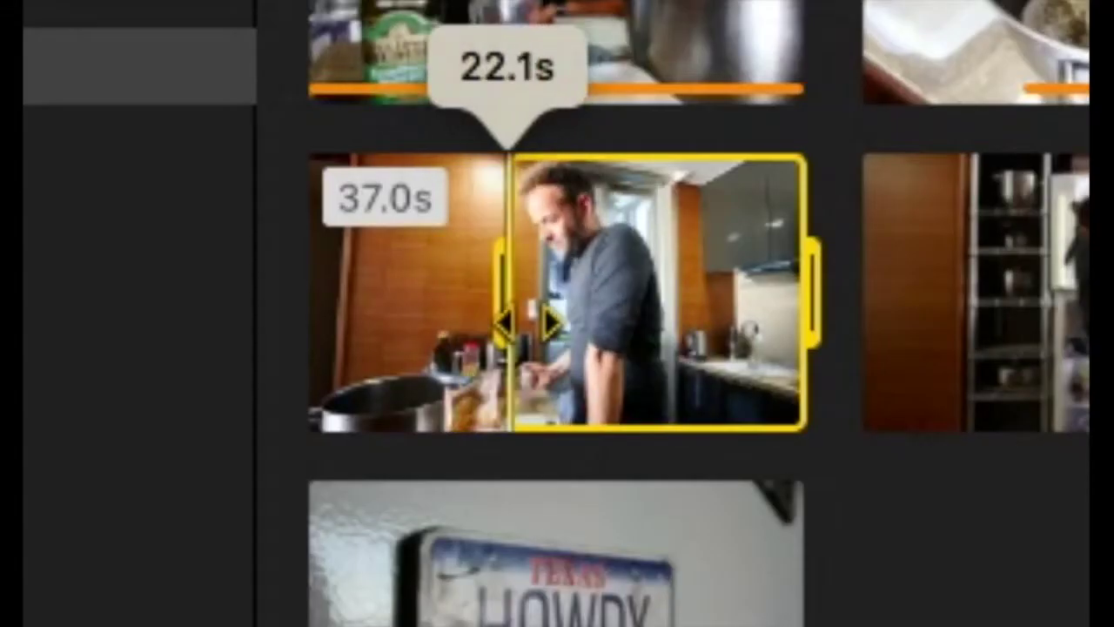
drag(507, 322, 479, 315)
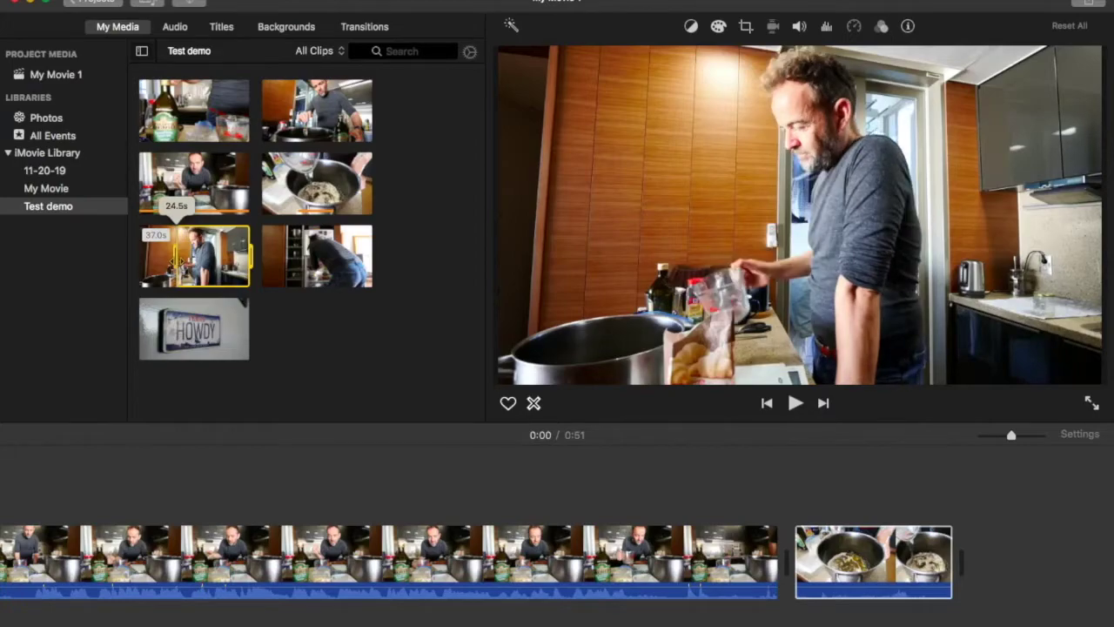
drag(175, 257, 174, 256)
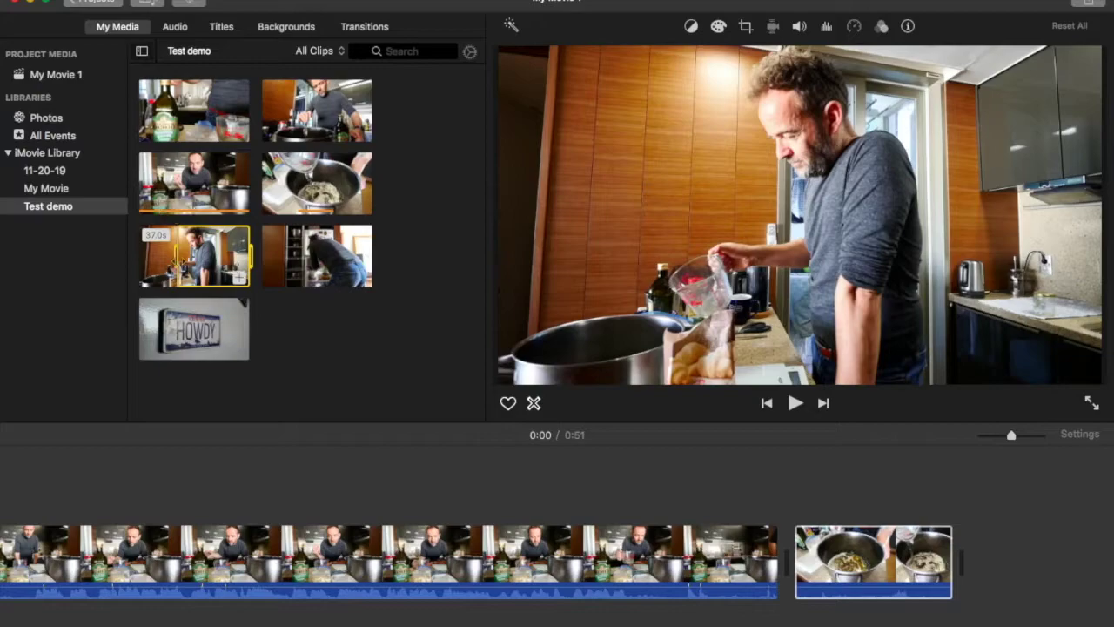
drag(213, 257, 984, 561)
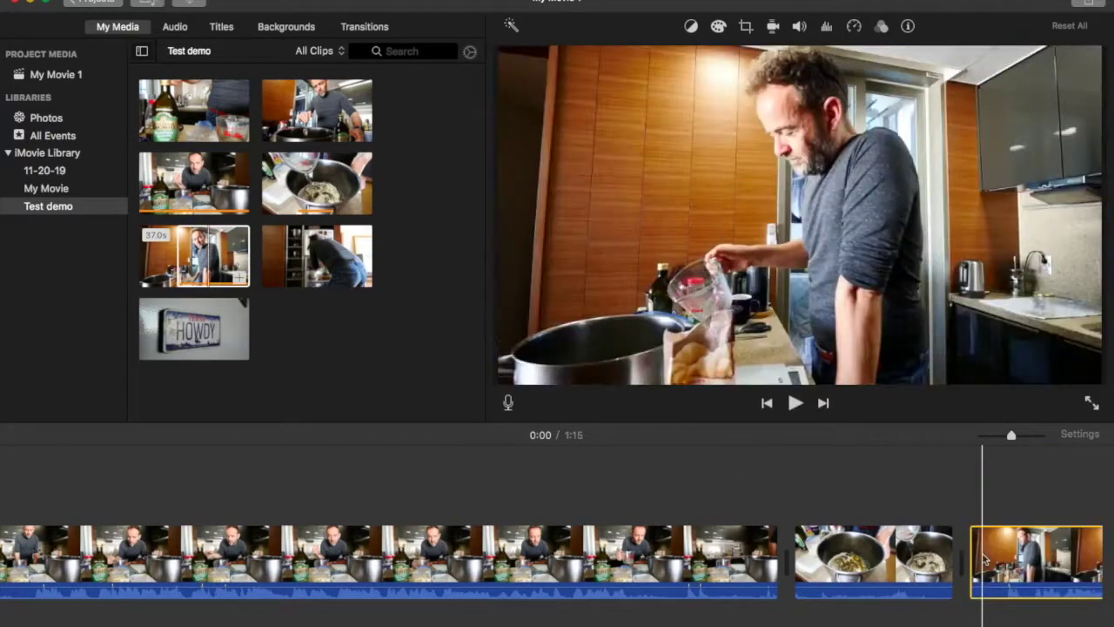
Step: Trim the start of the first timeline clip, shortening the clip to about 36.7 s
scroll(984, 561, left, 4)
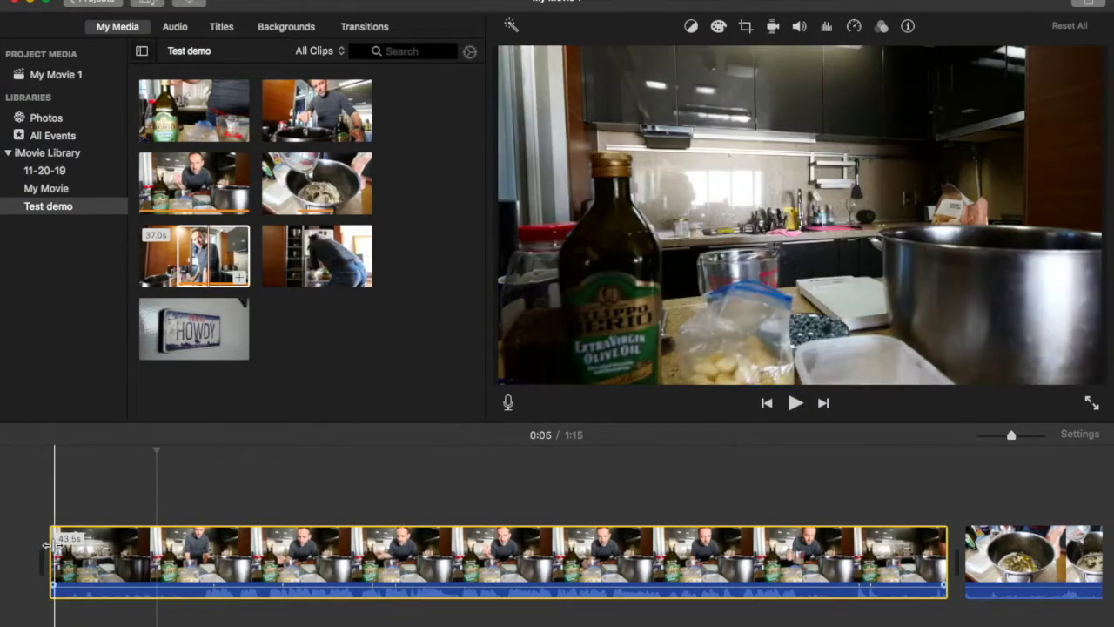
drag(45, 543, 157, 543)
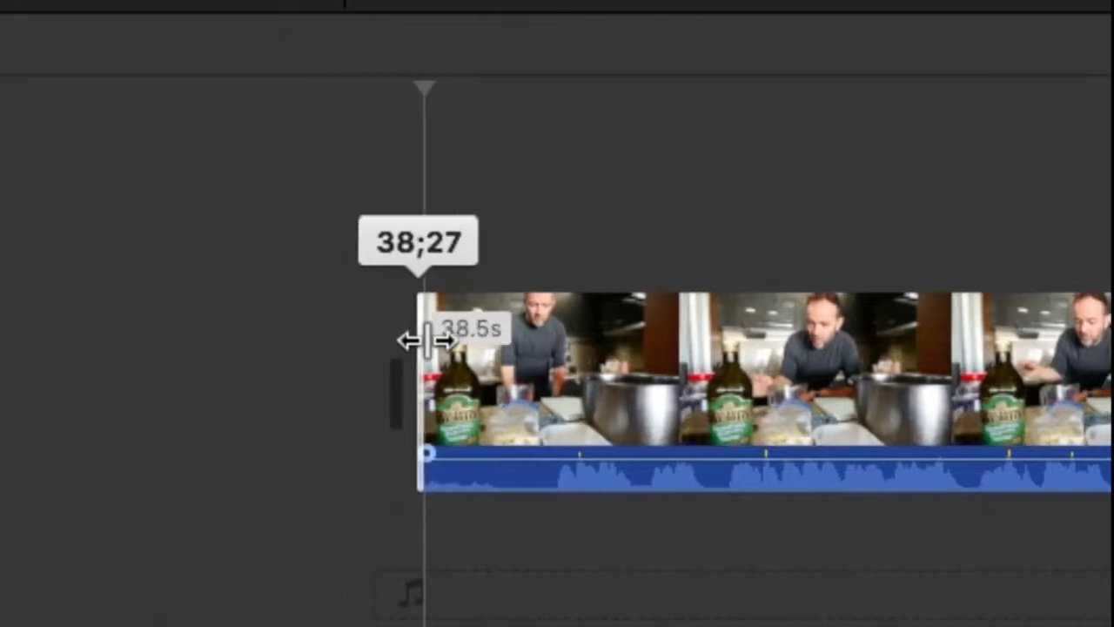
drag(426, 340, 506, 335)
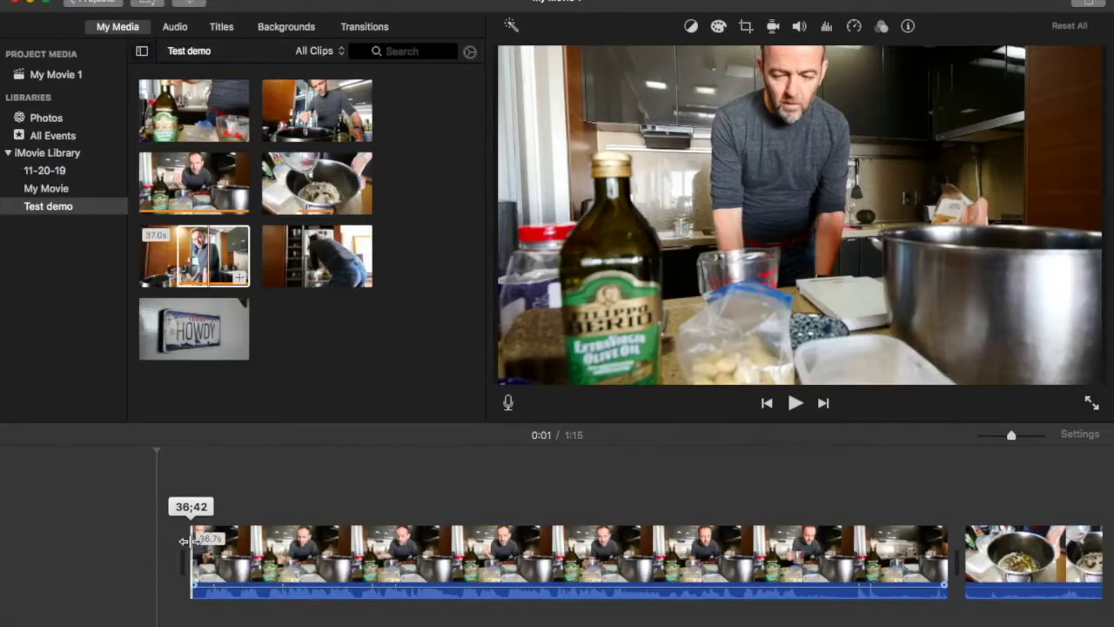
drag(184, 541, 183, 541)
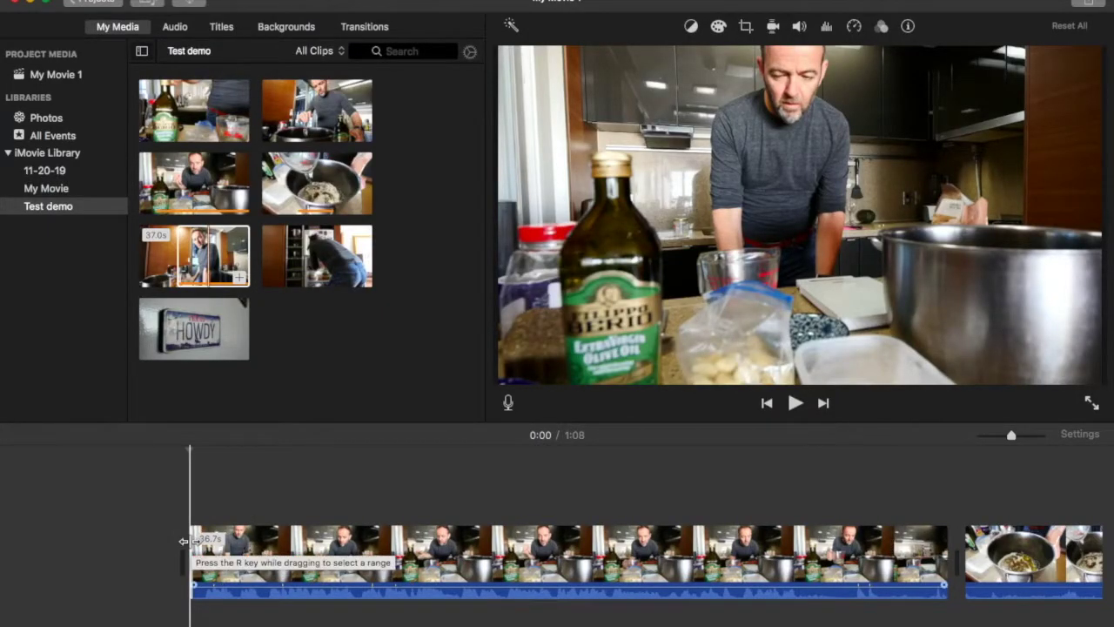
Step: Play back the end of the first clip and its cut into the bowl clip
scroll(187, 544, right, 10)
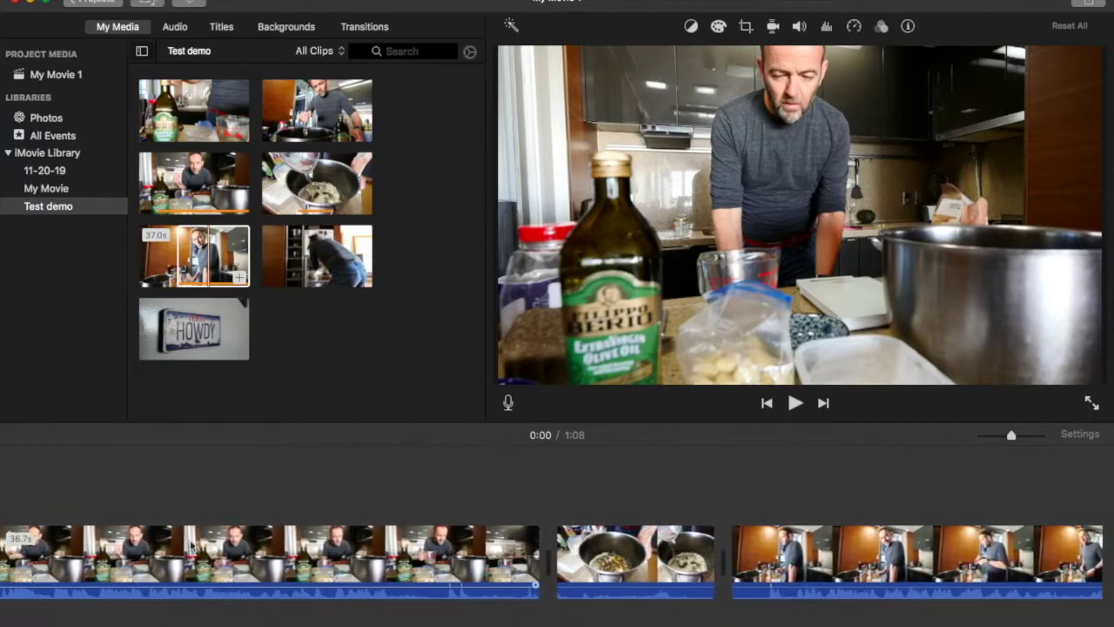
scroll(190, 546, right, 5)
scroll(193, 546, left, 6)
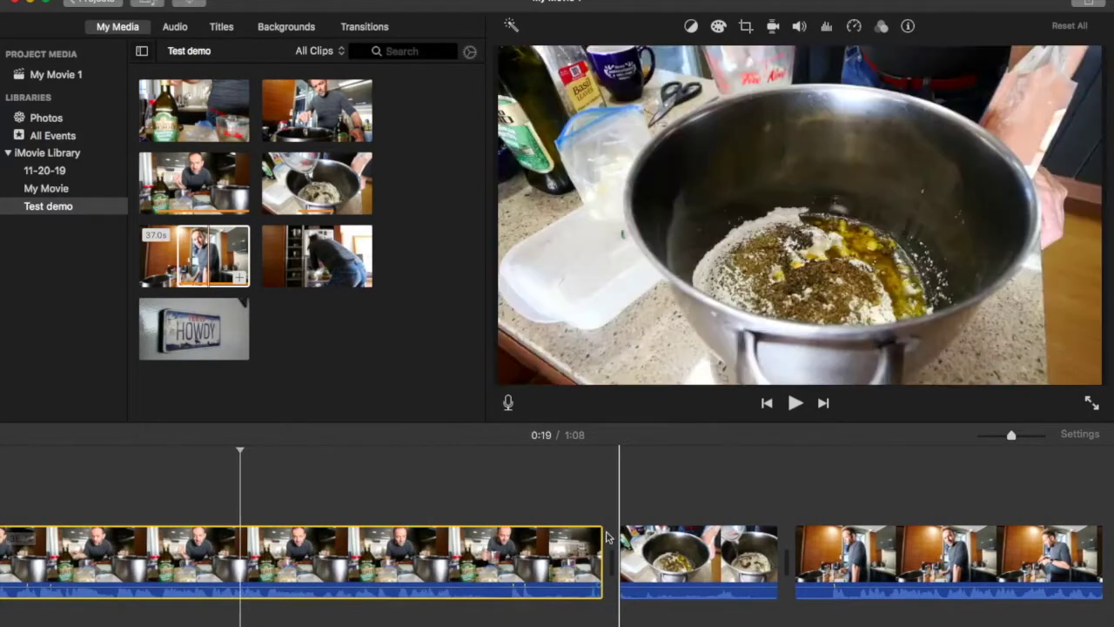
click(868, 556)
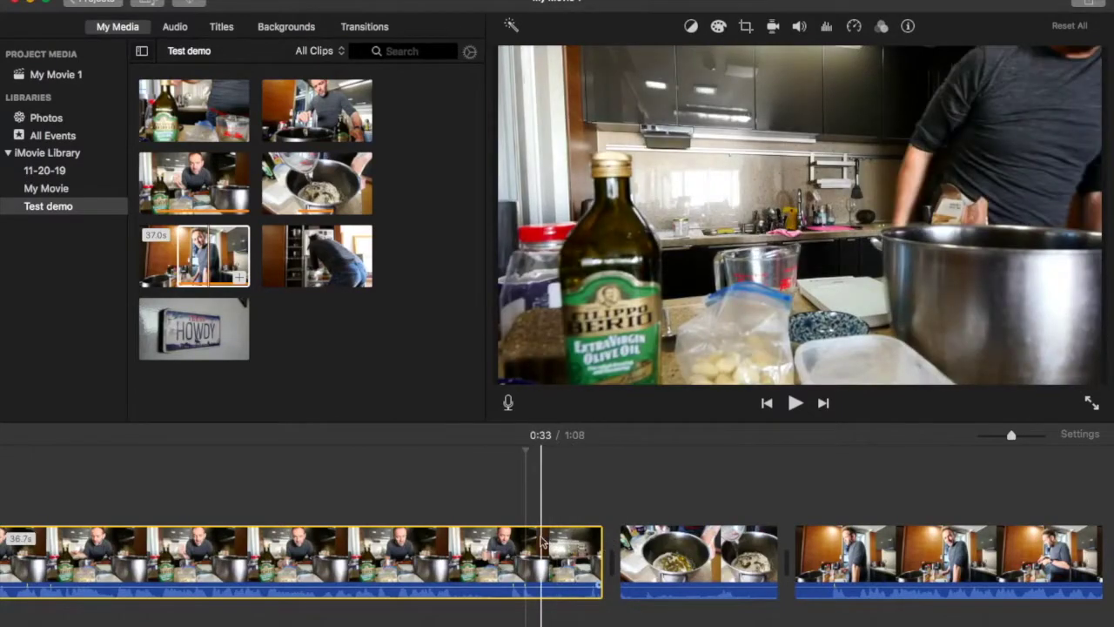
click(541, 542)
key(space)
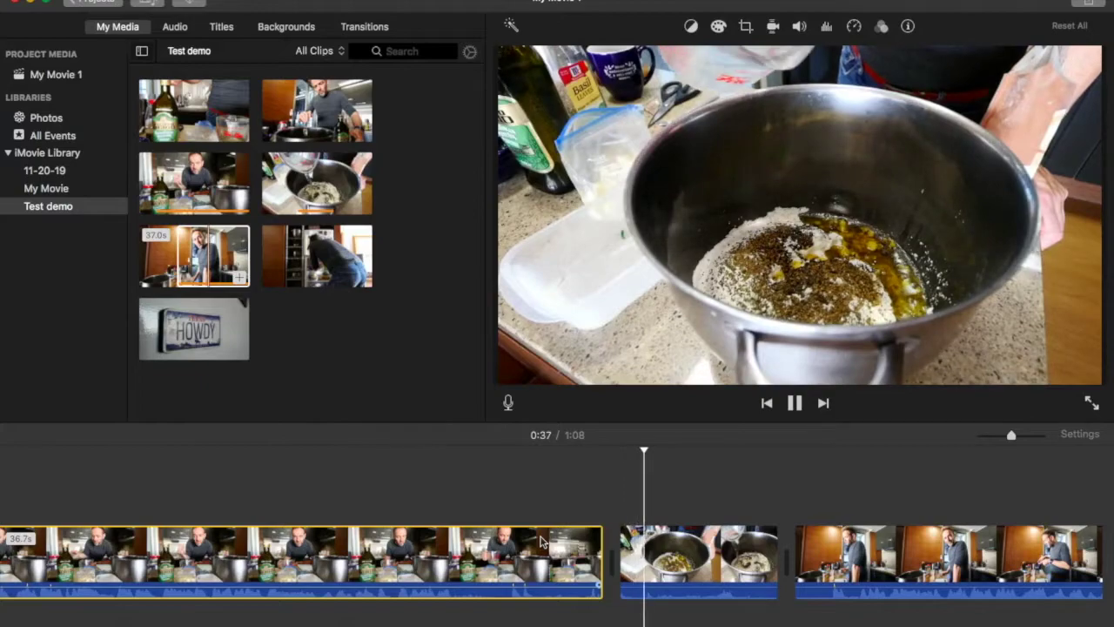
key(space)
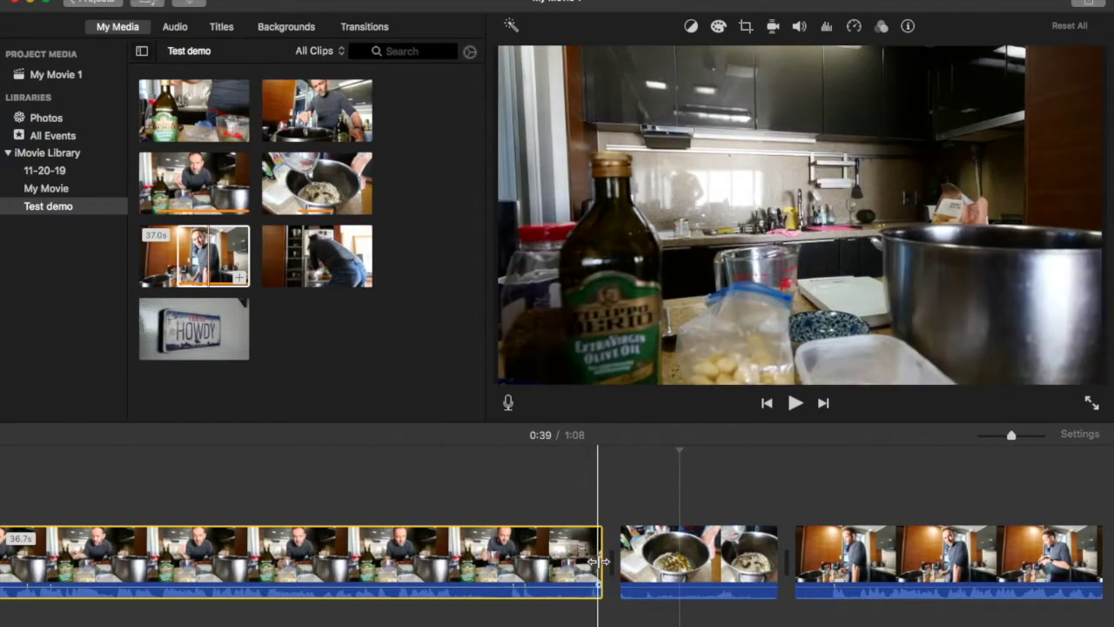
Step: Trim the end of the first clip to bring it to about 30.3 s and play the cut into the bowl clip
drag(599, 561, 533, 564)
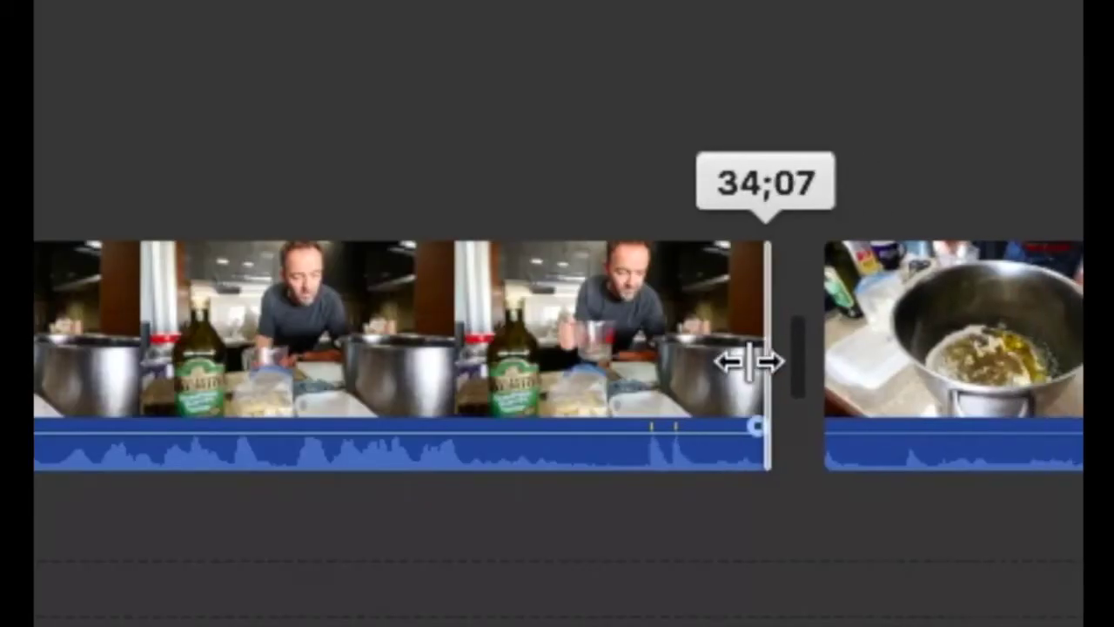
drag(748, 361, 551, 380)
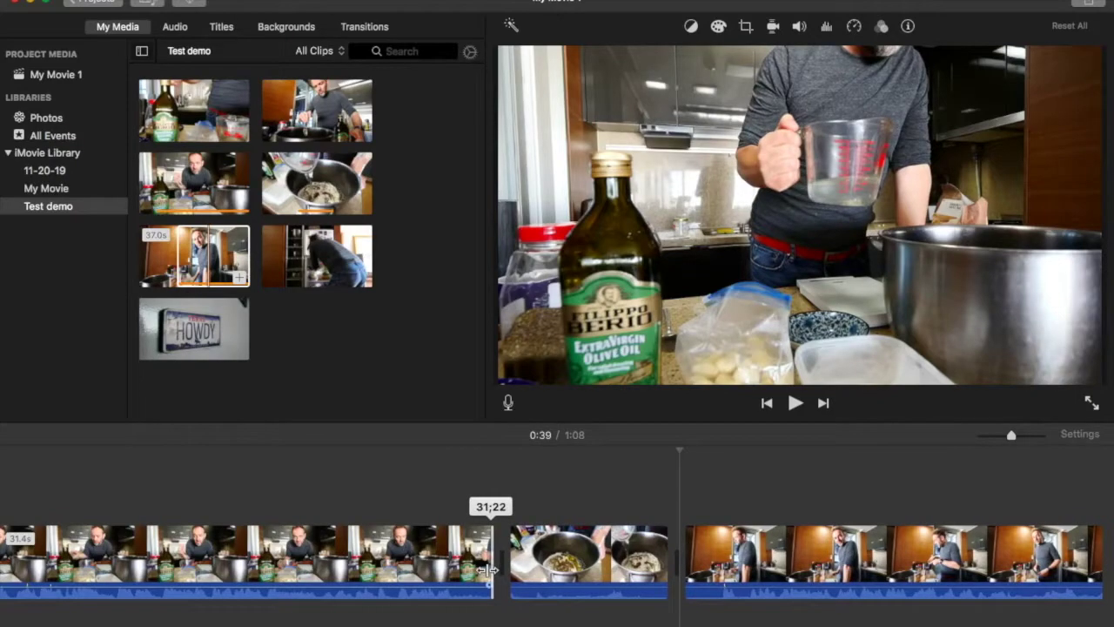
drag(487, 569, 425, 578)
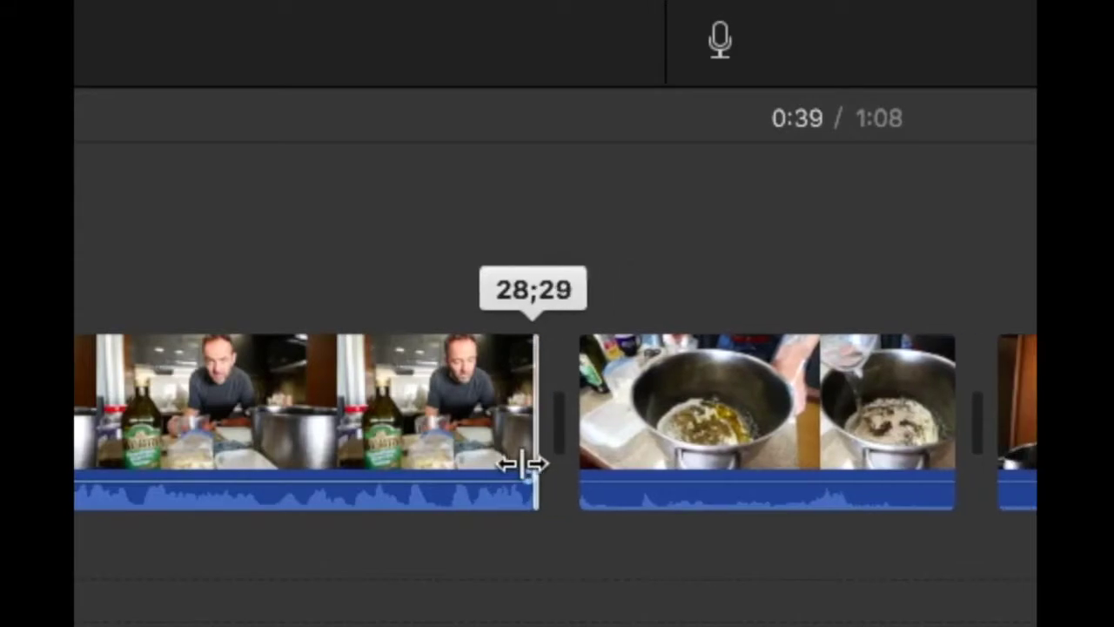
mouse_move(525, 463)
mouse_down()
mouse_move(512, 462)
mouse_move(543, 466)
mouse_up()
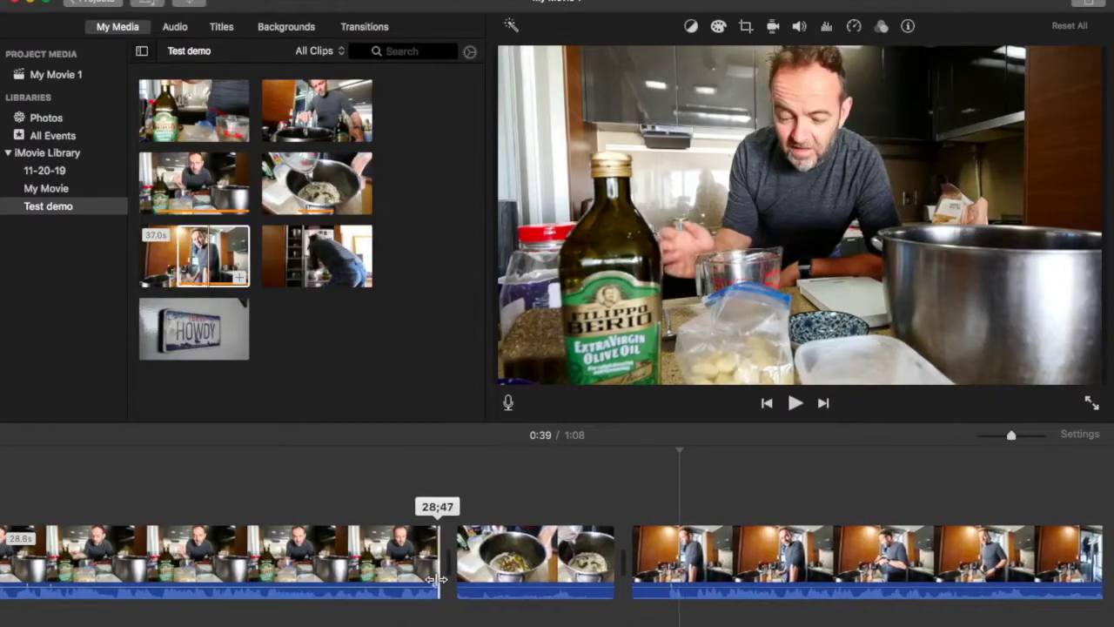
drag(438, 578, 464, 575)
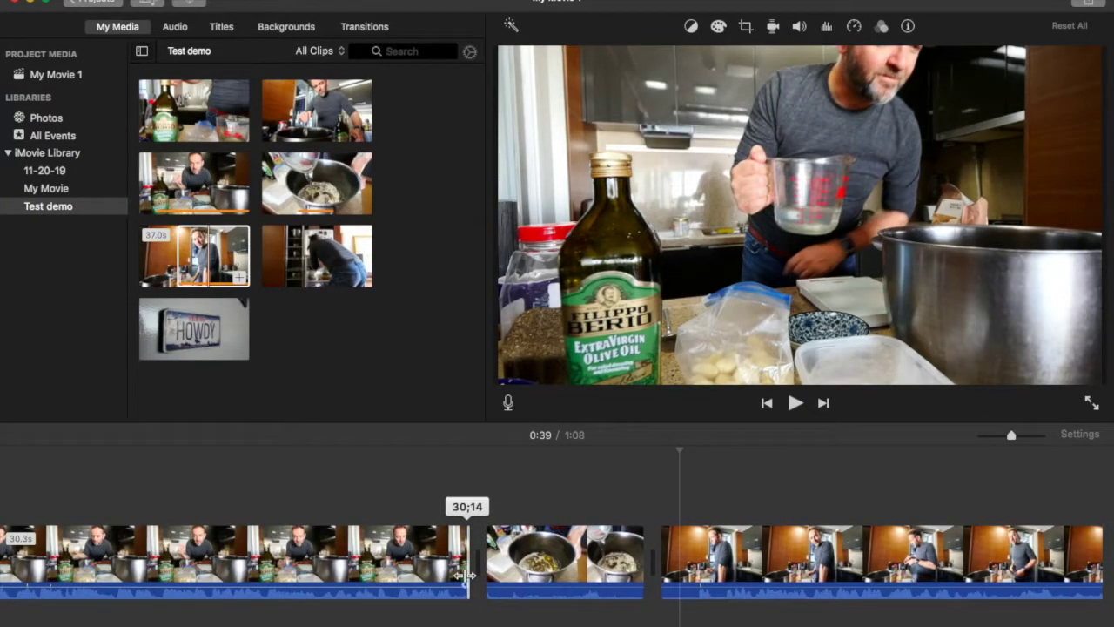
drag(465, 575, 466, 575)
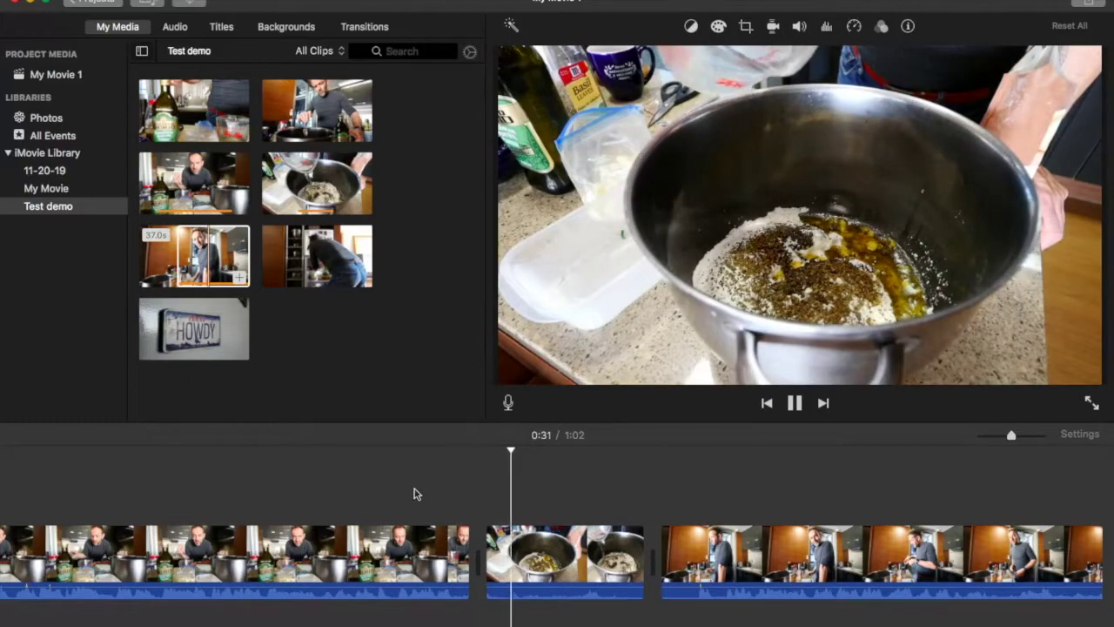
key(space)
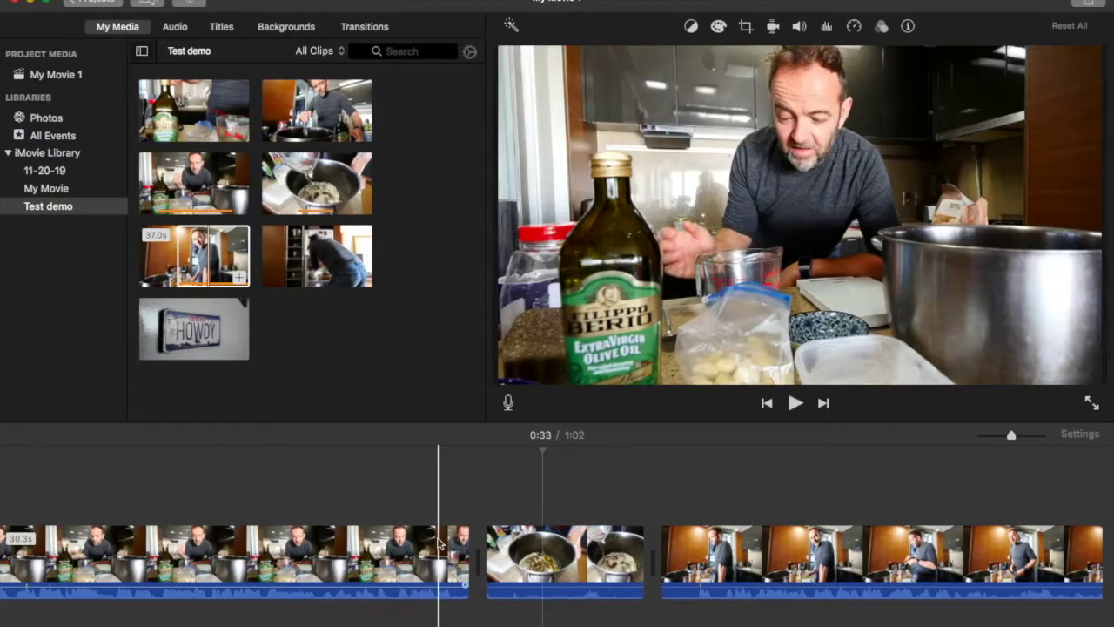
key(space)
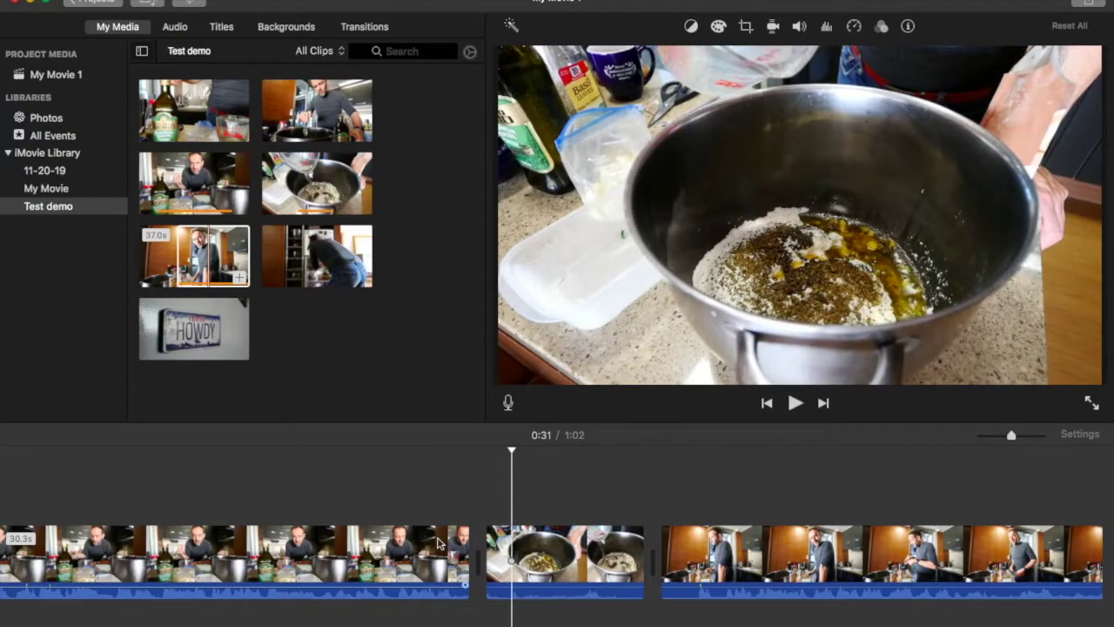
Step: Trim a short piece off the start of the bowl clip and play back the cut from the first clip
click(495, 557)
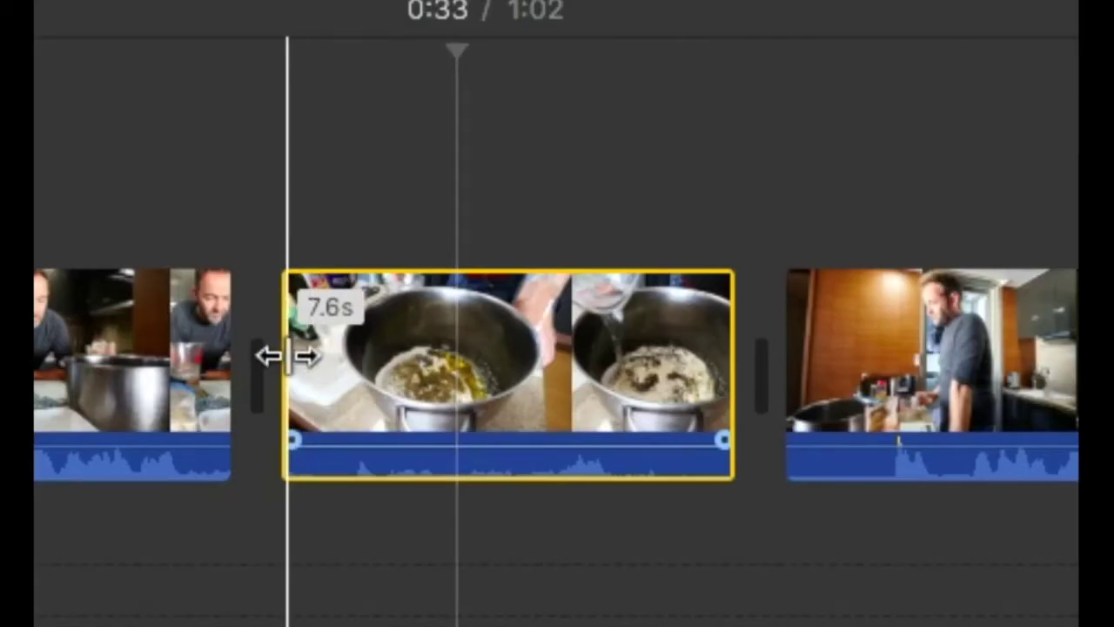
click(288, 356)
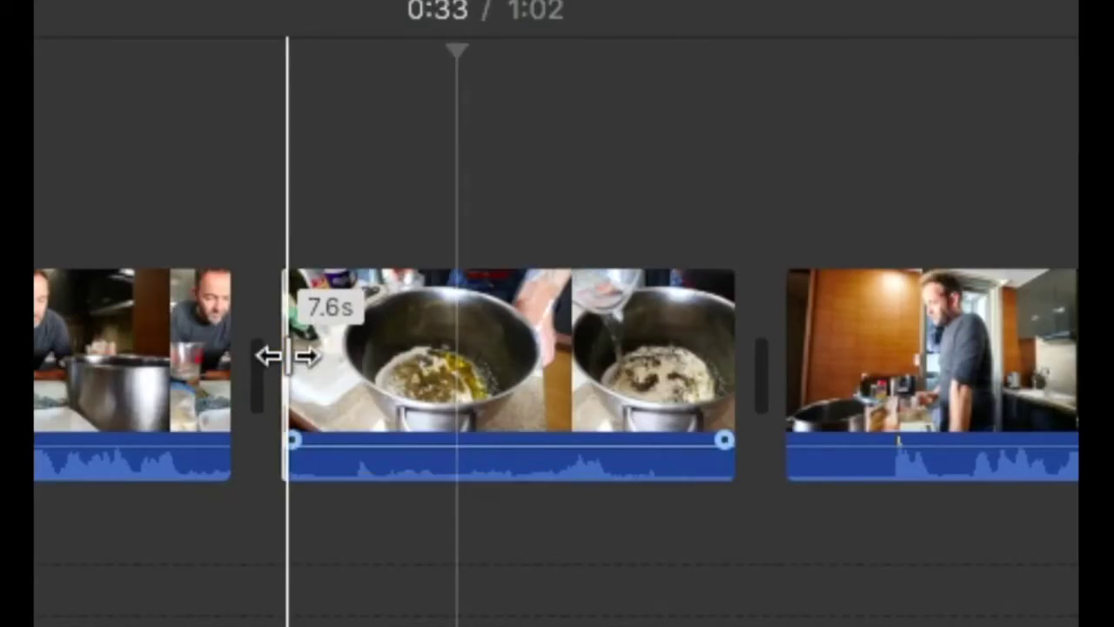
drag(288, 356, 324, 357)
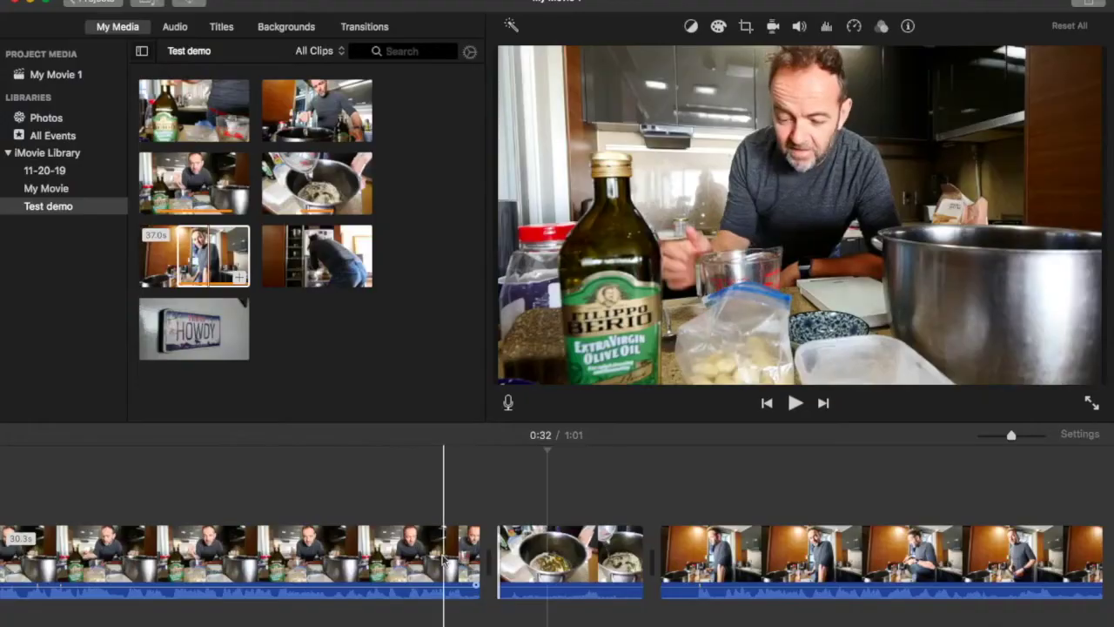
key(space)
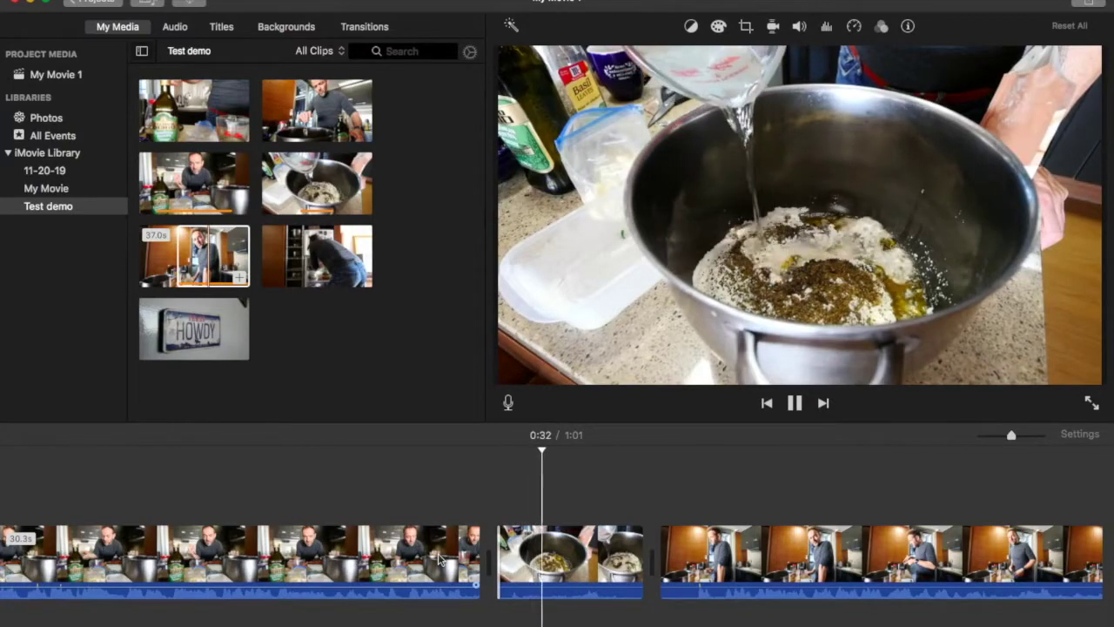
key(space)
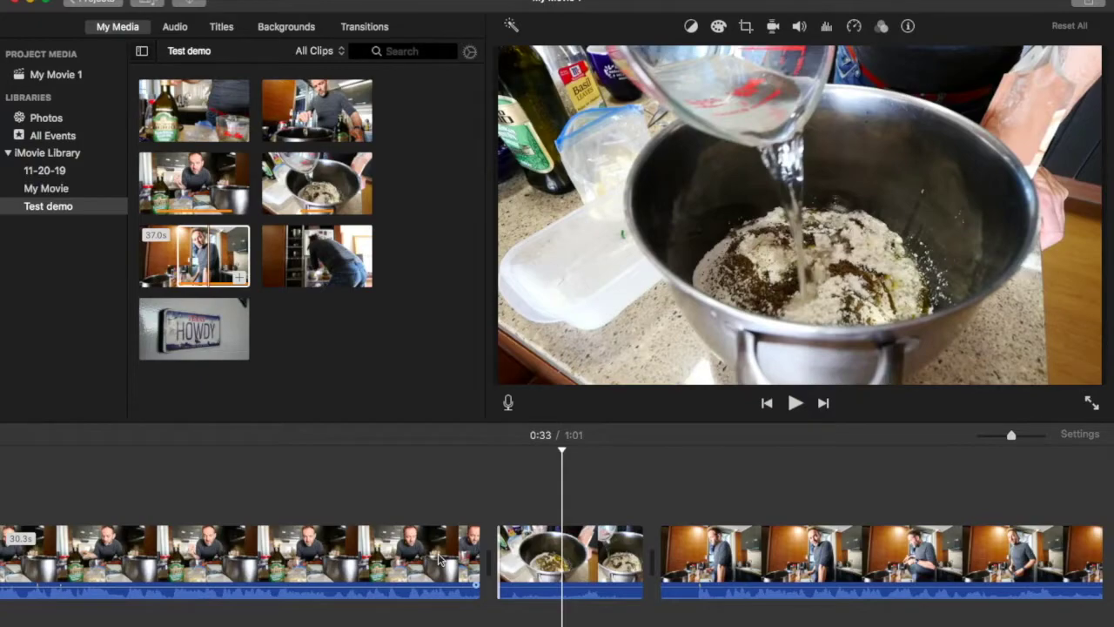
Step: Play back the end of the bowl clip and its cut into the third clip twice
click(618, 557)
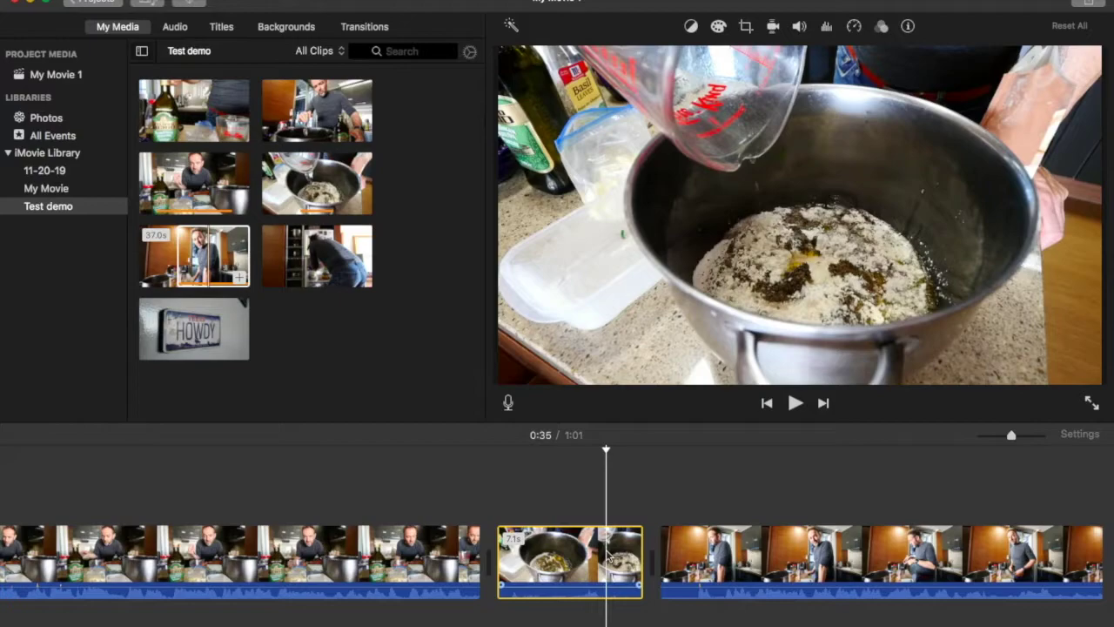
key(space)
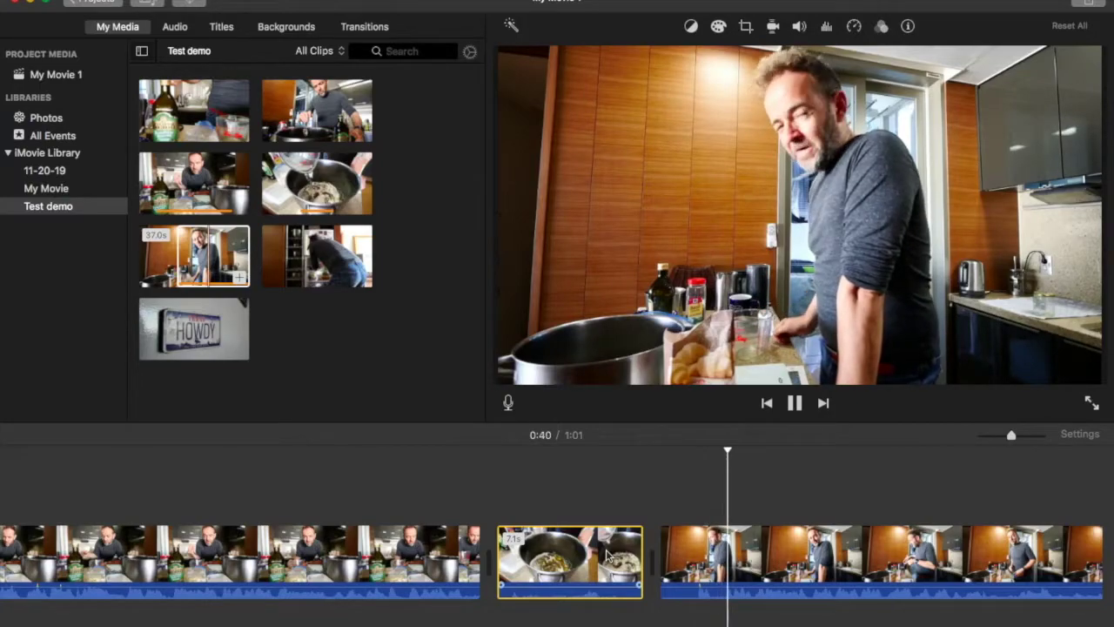
key(space)
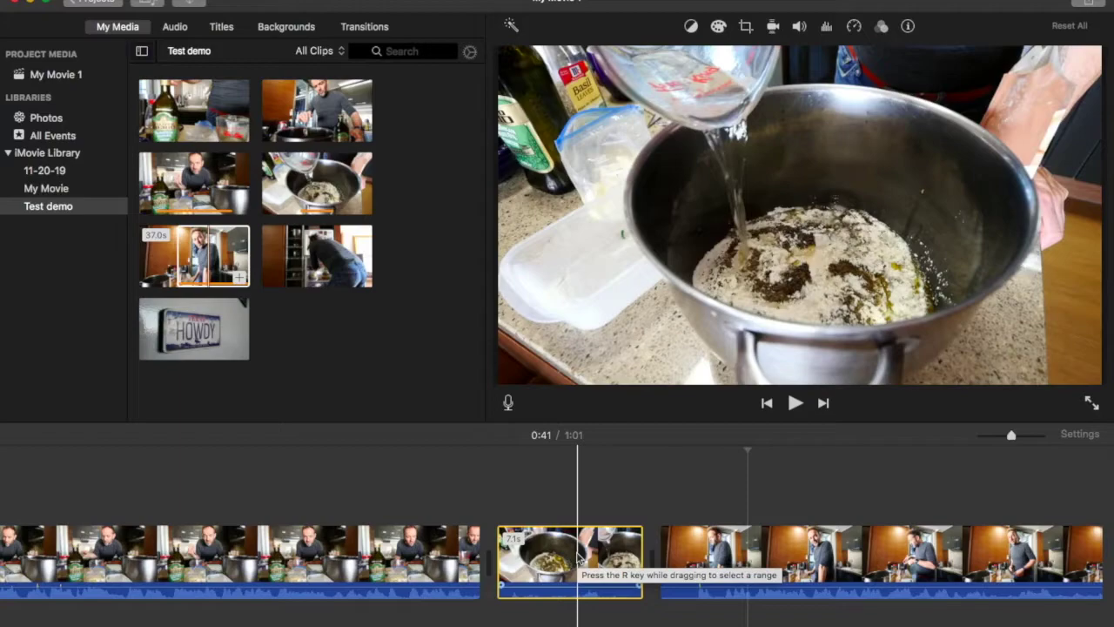
click(578, 558)
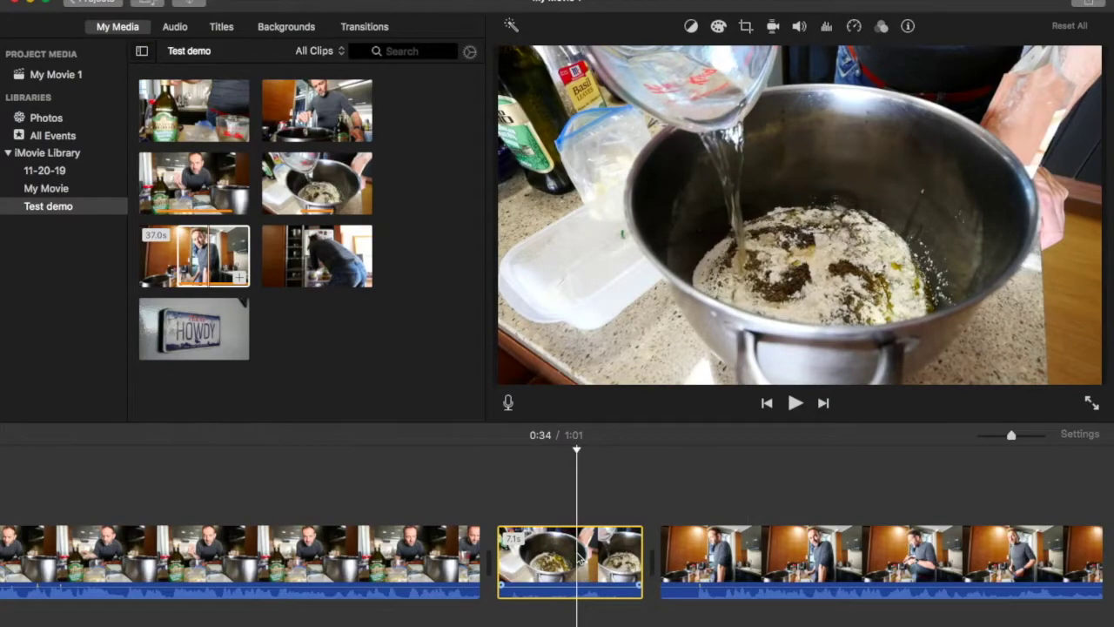
key(space)
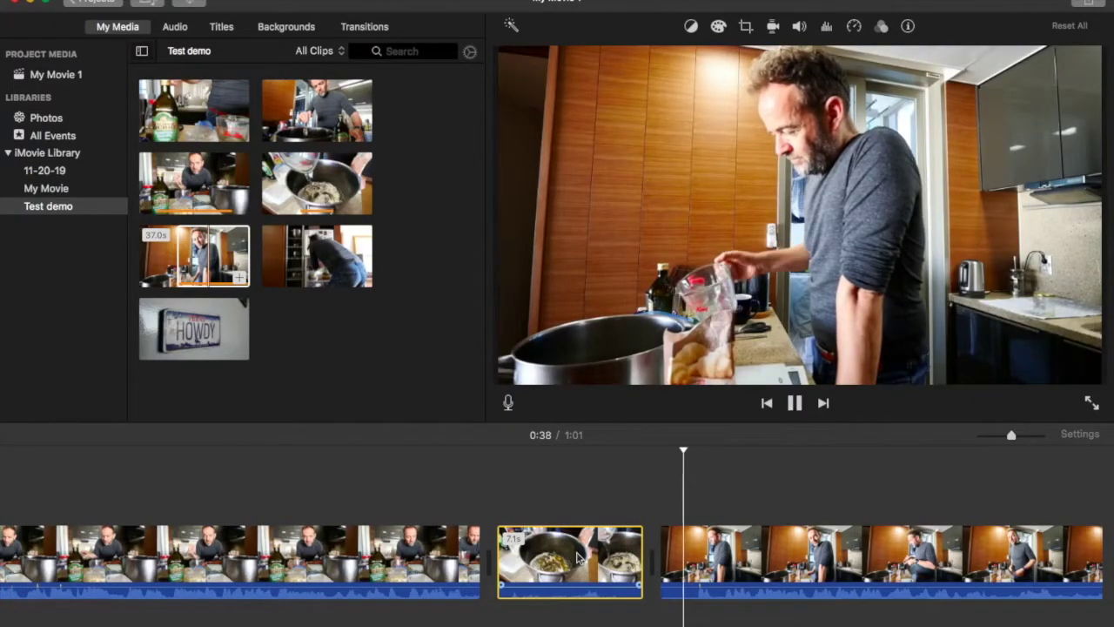
key(space)
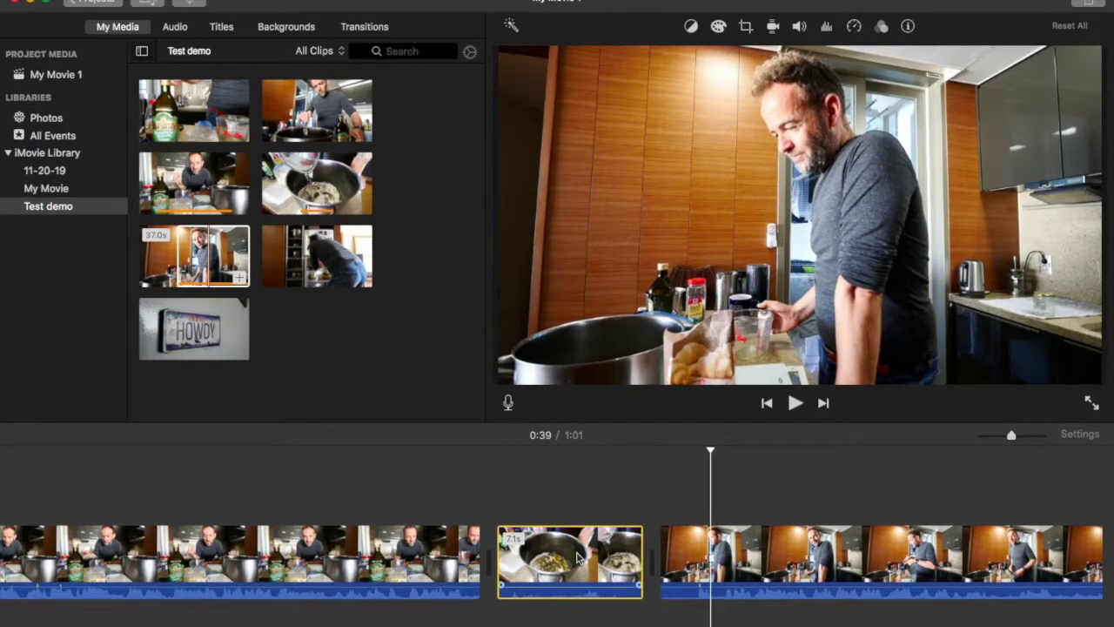
Step: Trim the end of the bowl clip to bring it to about 6.5 s
click(671, 561)
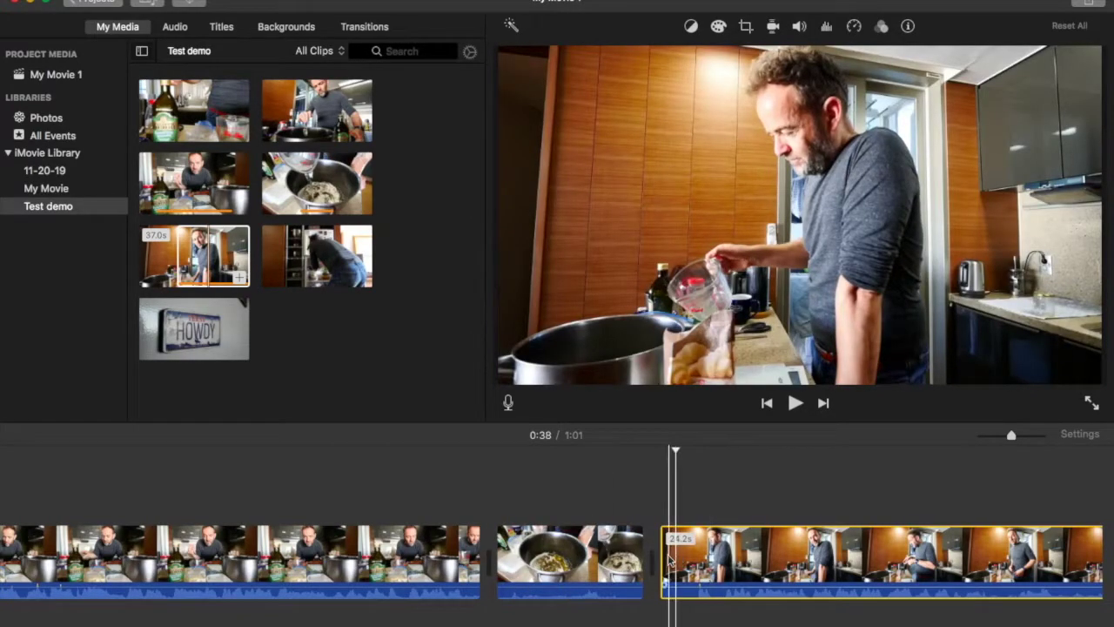
click(660, 560)
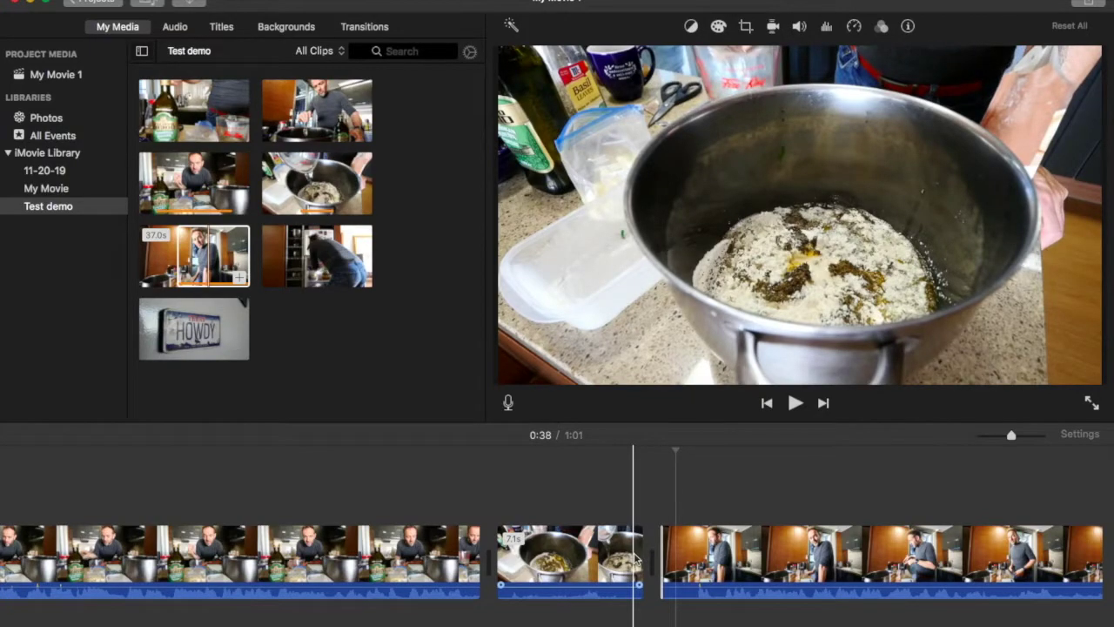
drag(638, 558, 633, 555)
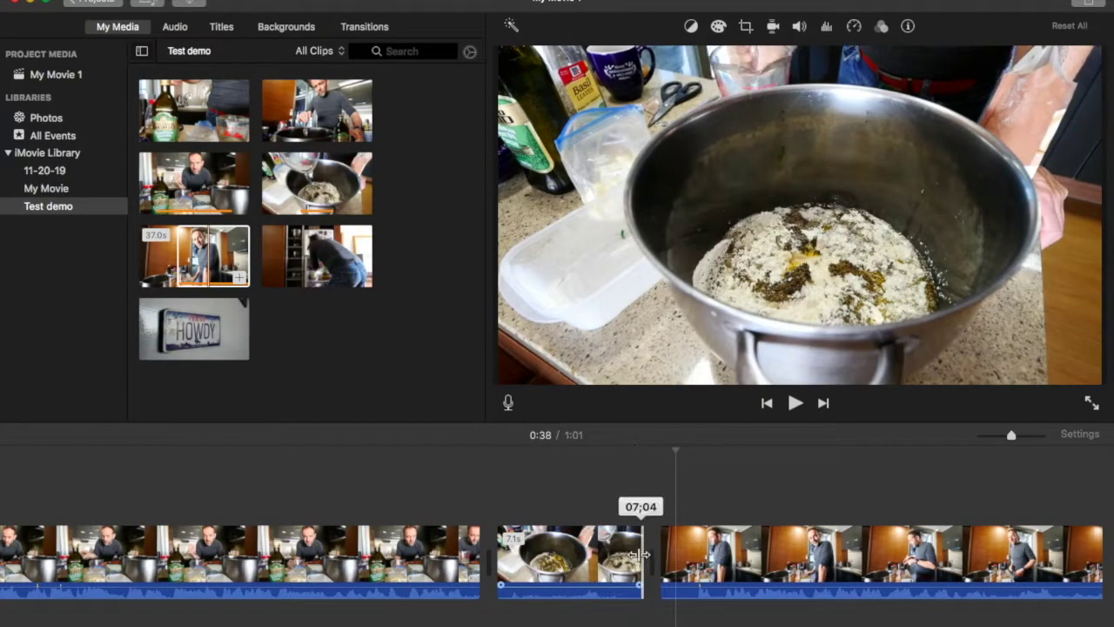
drag(642, 320, 627, 320)
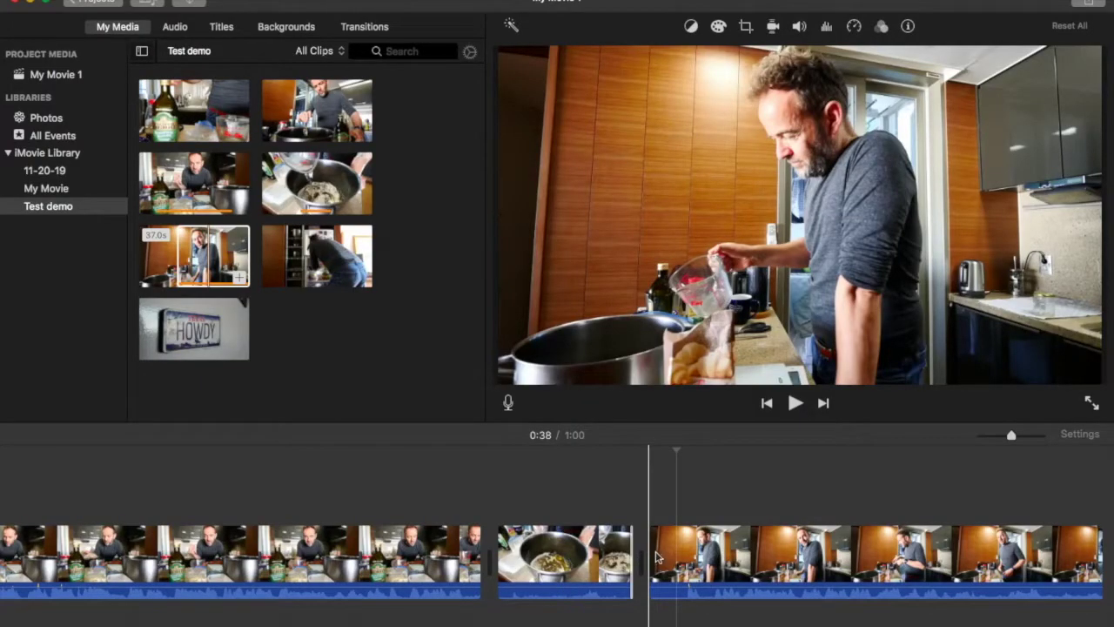
Step: Trim the start of the third clip so it begins after the pouring, with the measuring cup set down
click(663, 555)
drag(652, 553, 667, 552)
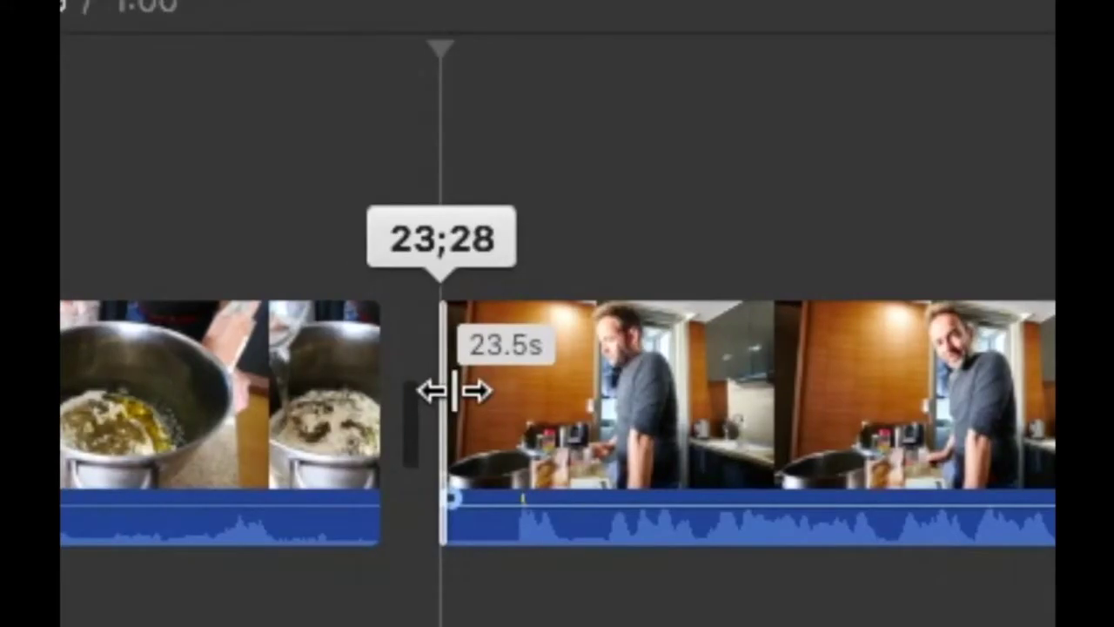
drag(454, 391, 429, 391)
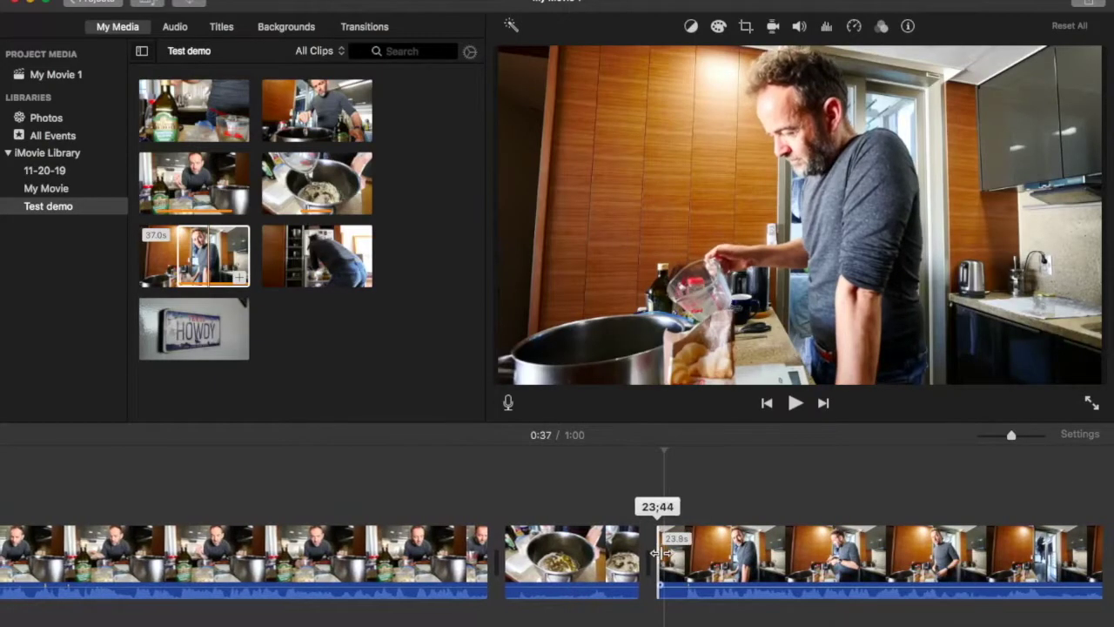
drag(660, 552, 679, 552)
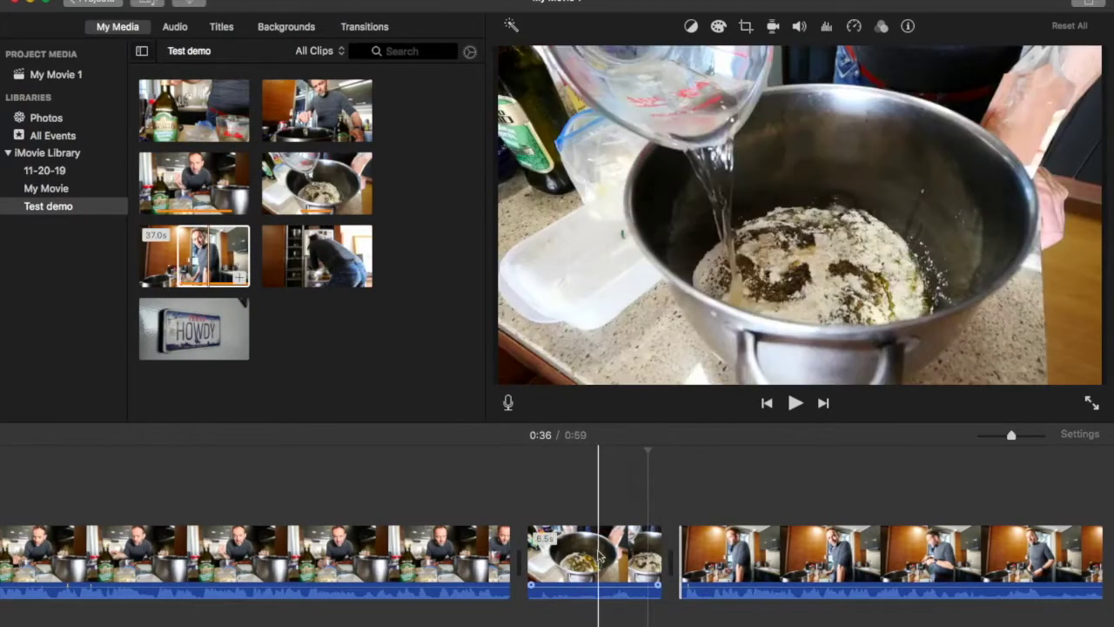
Step: Play back the cut from the bowl clip into the third clip, and the whole sequence from the end of the first clip
click(593, 557)
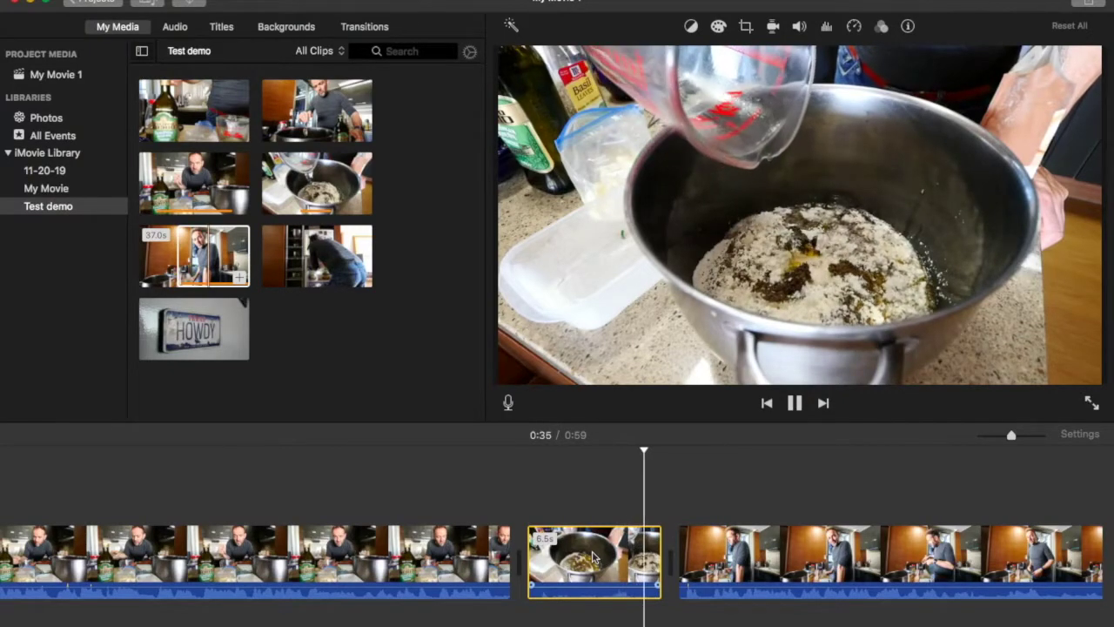
key(space)
click(588, 557)
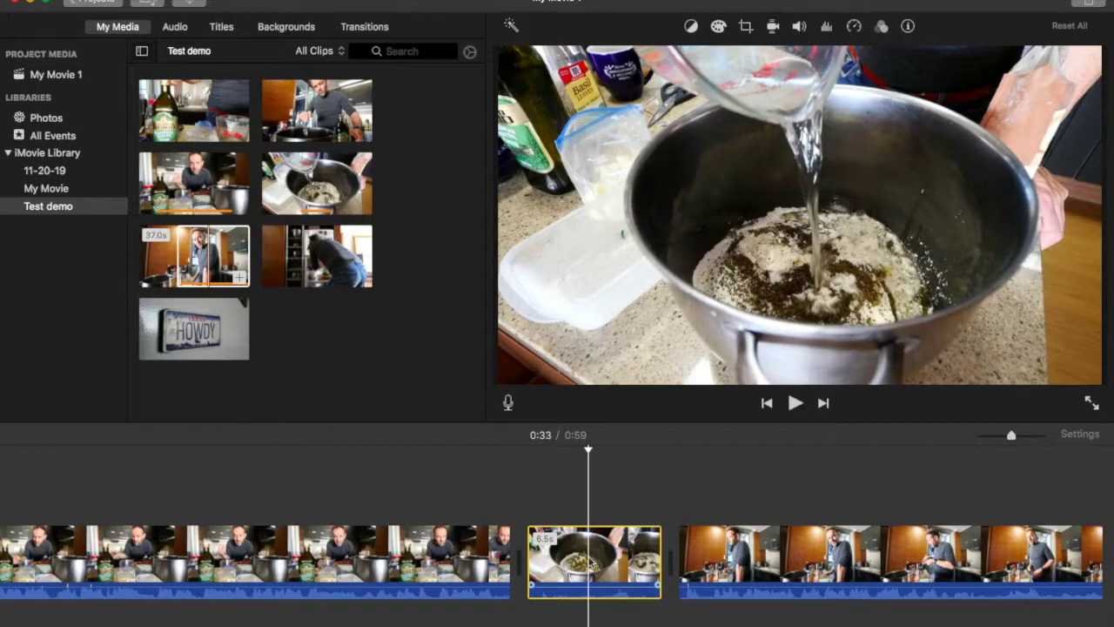
key(space)
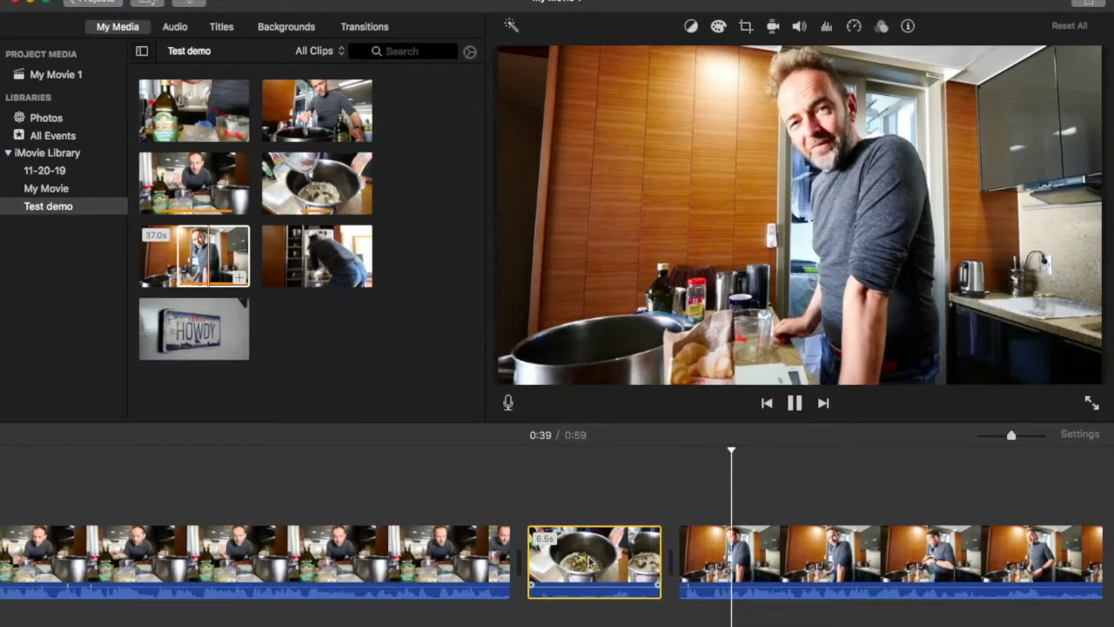
key(space)
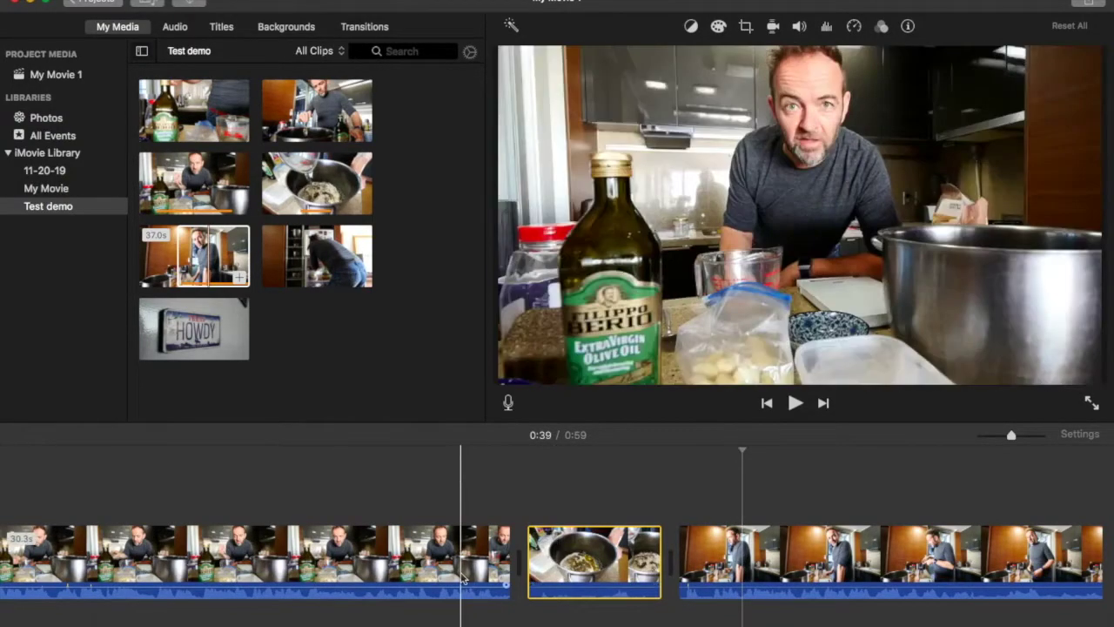
click(375, 567)
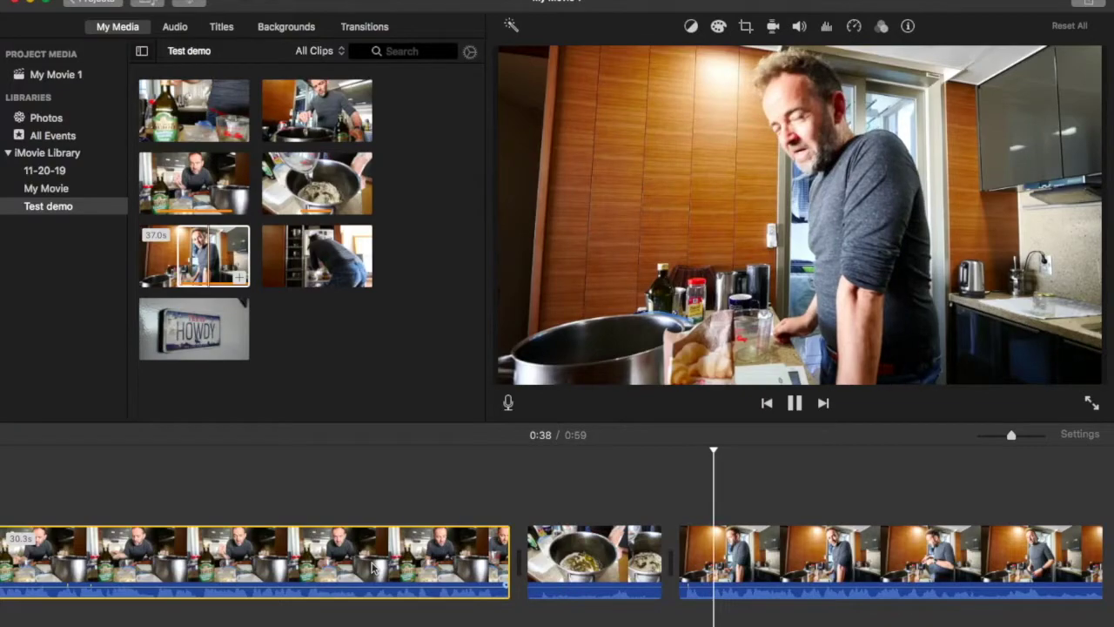
key(space)
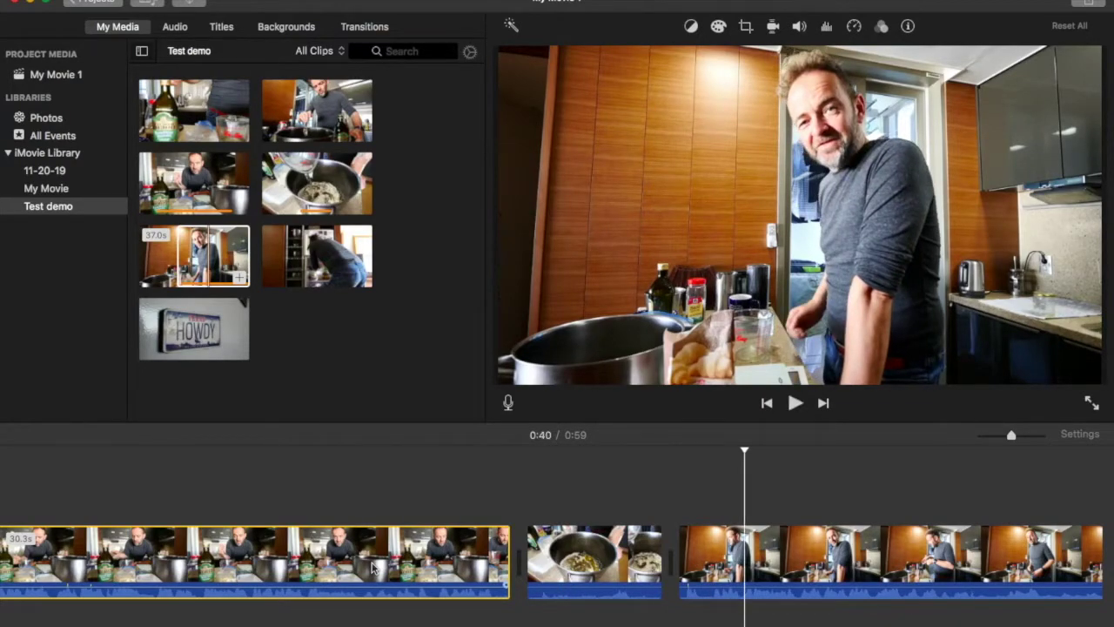